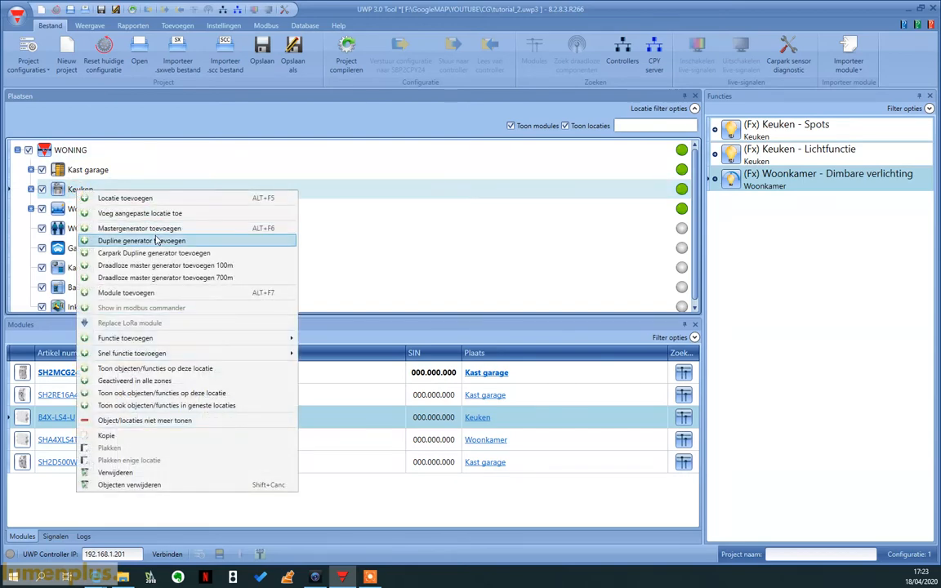
- Add one SH2ROAC224 shutter module from the Kastmodules group to the Kast garage location
right_click(88, 173)
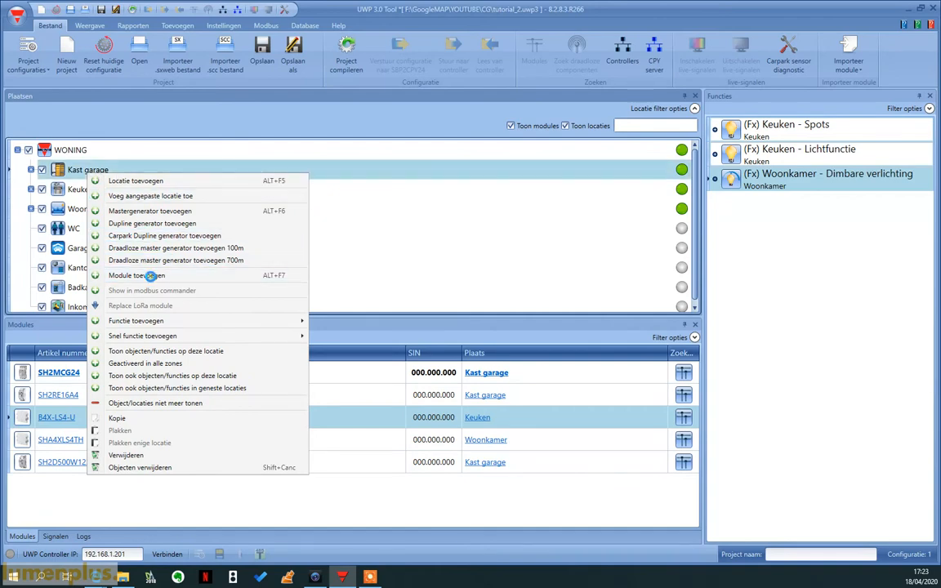
left_click(153, 276)
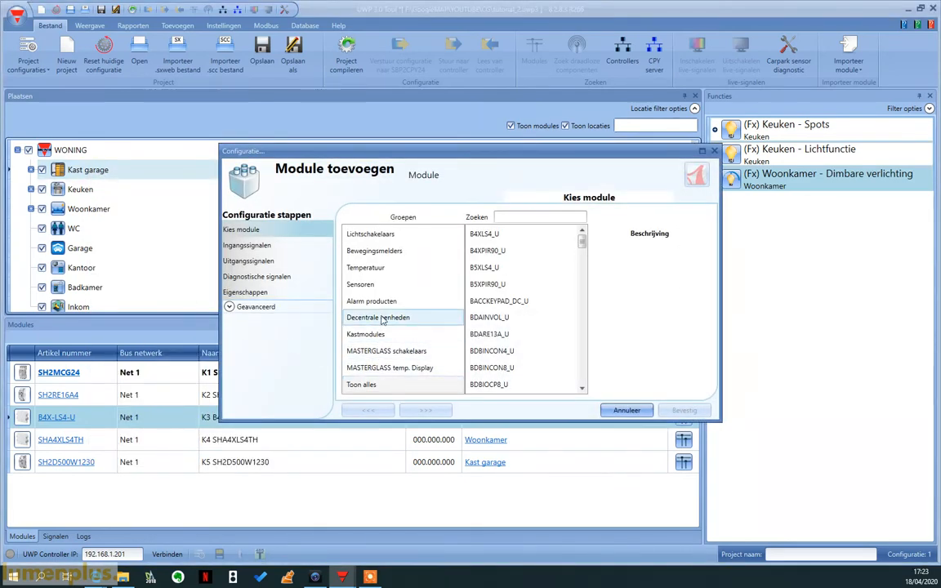
left_click(372, 336)
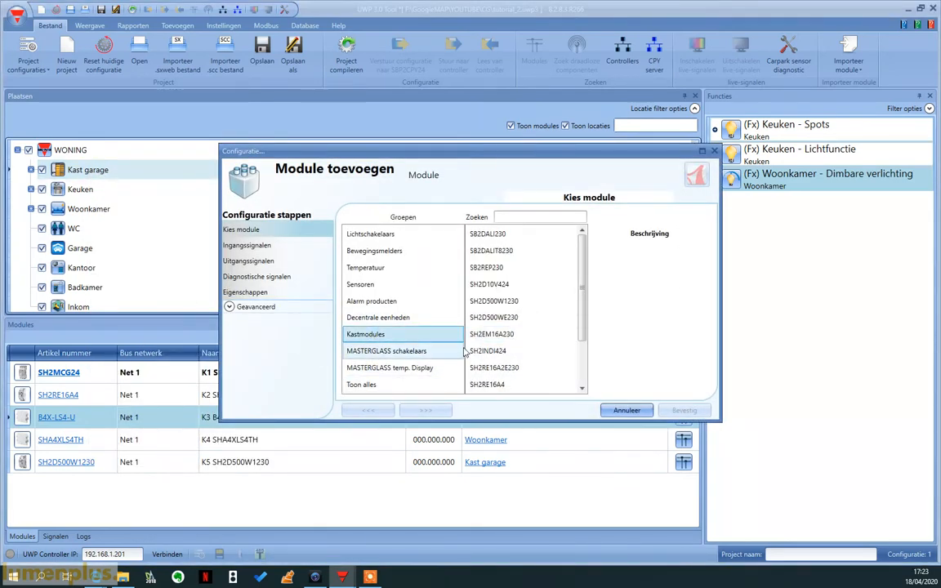
left_click(583, 390)
left_click(583, 390)
left_click(583, 390)
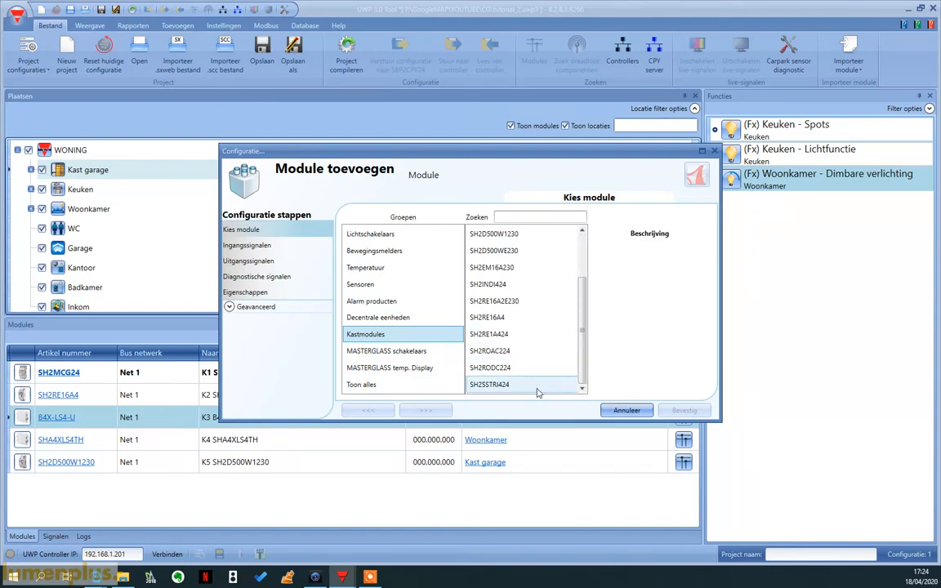
left_click(504, 353)
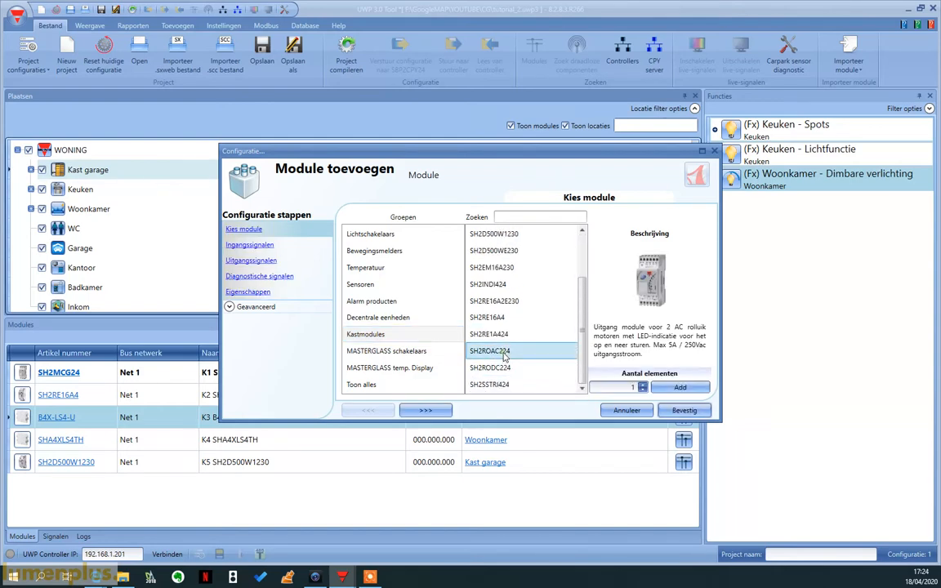
left_click(680, 389)
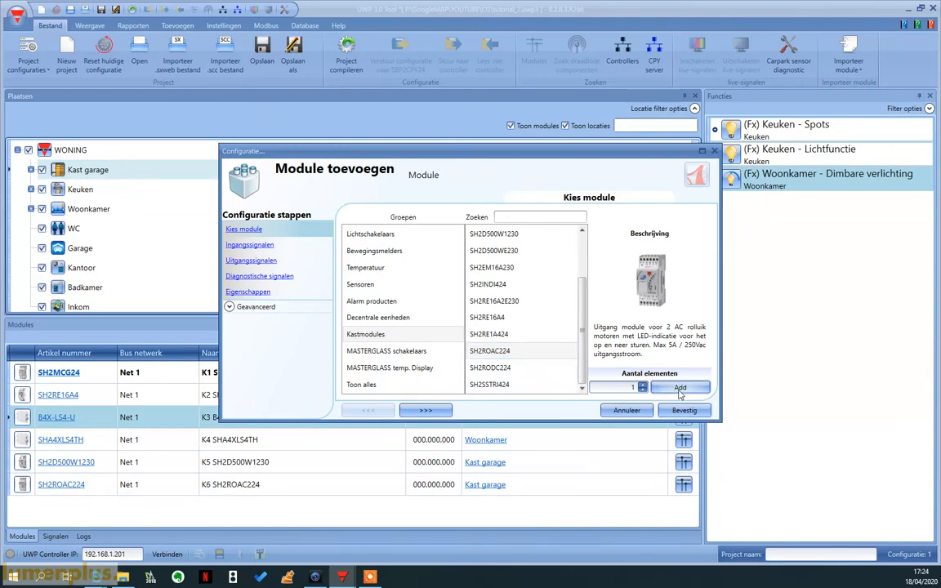
left_click(682, 411)
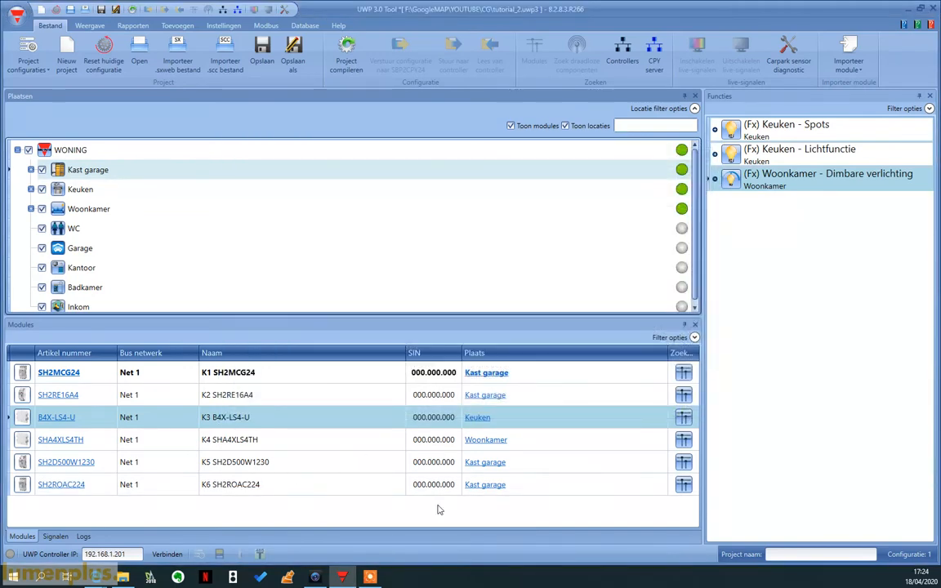
- In the SH2ROAC224 module's output signals, remove "Kast garage" from the Motor 1 name and replace "module" with "keuken"
left_click(50, 487)
double_click(49, 485)
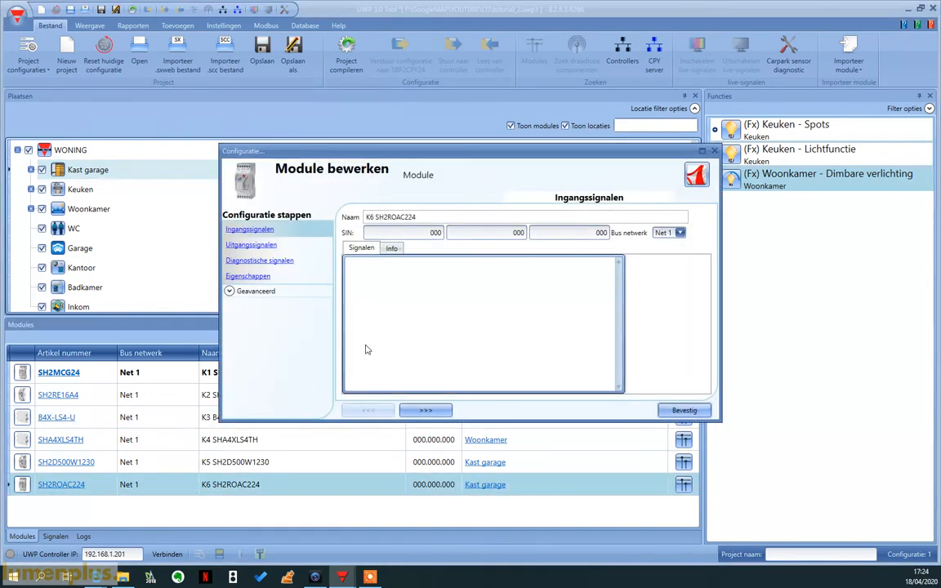
left_click(247, 246)
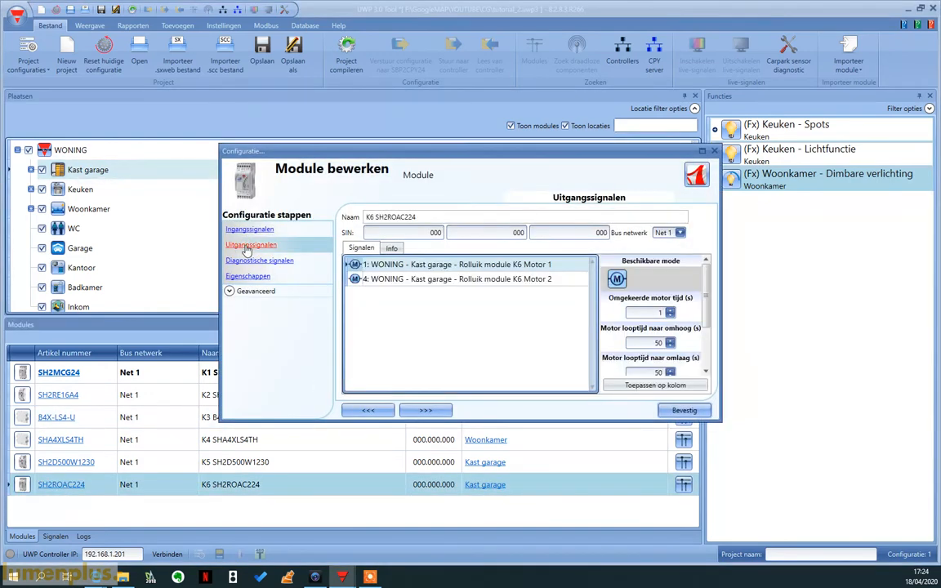
left_click(419, 270)
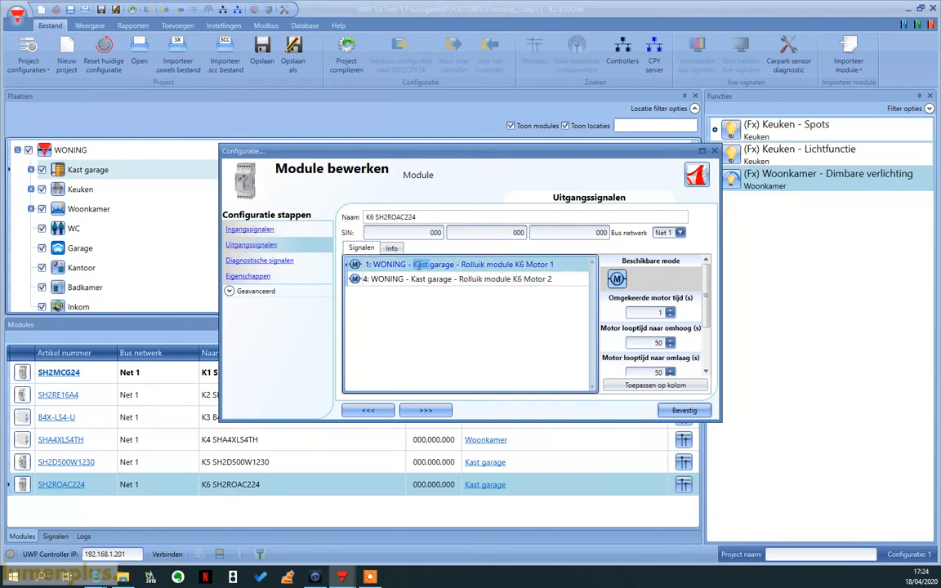
key("Delete")
double_click(424, 264)
key("Delete")
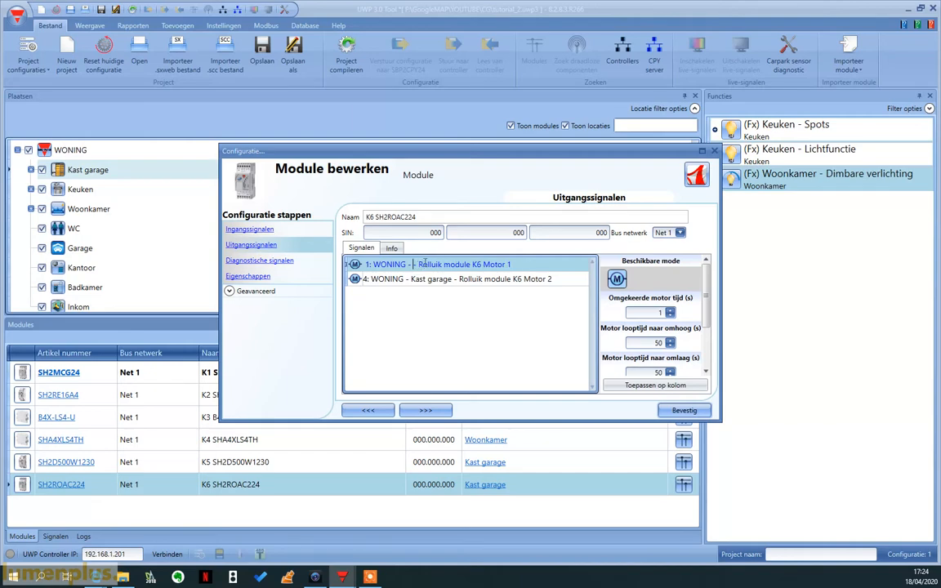
double_click(450, 264)
type("keuken")
- Remove "Kast garage" from the Motor 2 output name and replace "module" with "living-terras"
left_click(418, 284)
left_click(418, 284)
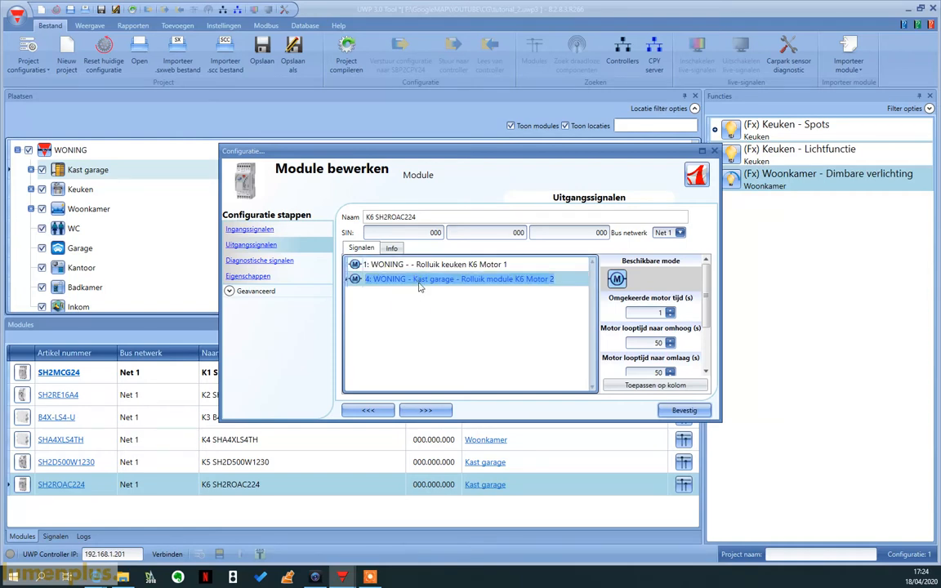
double_click(420, 283)
key("BackSpace")
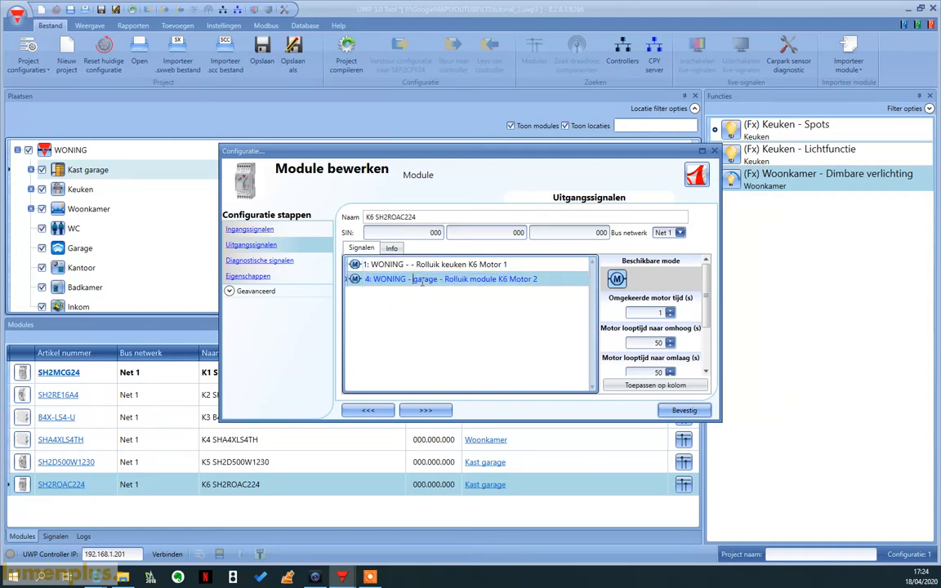
double_click(422, 283)
key("BackSpace")
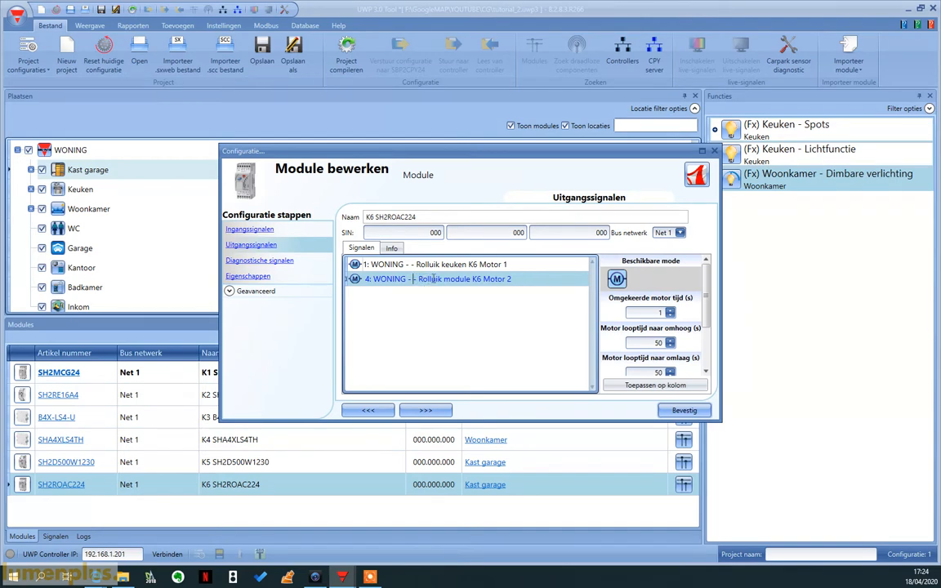
double_click(455, 281)
key("BackSpace")
type("living- terras")
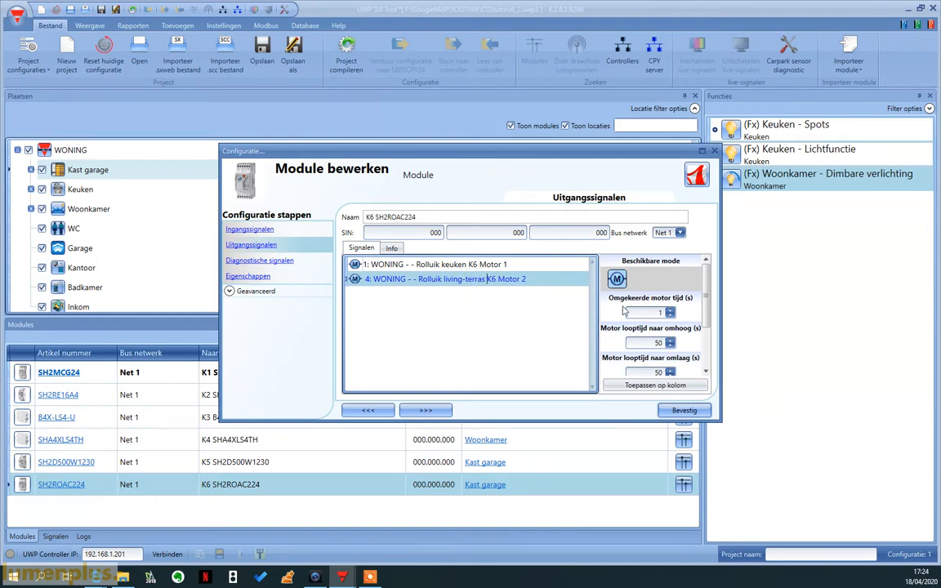
- Set the Motor 2 output's tilt time (Kantel tijd) to 0 s and confirm the module's configuration
scroll(636, 336, "down", 2)
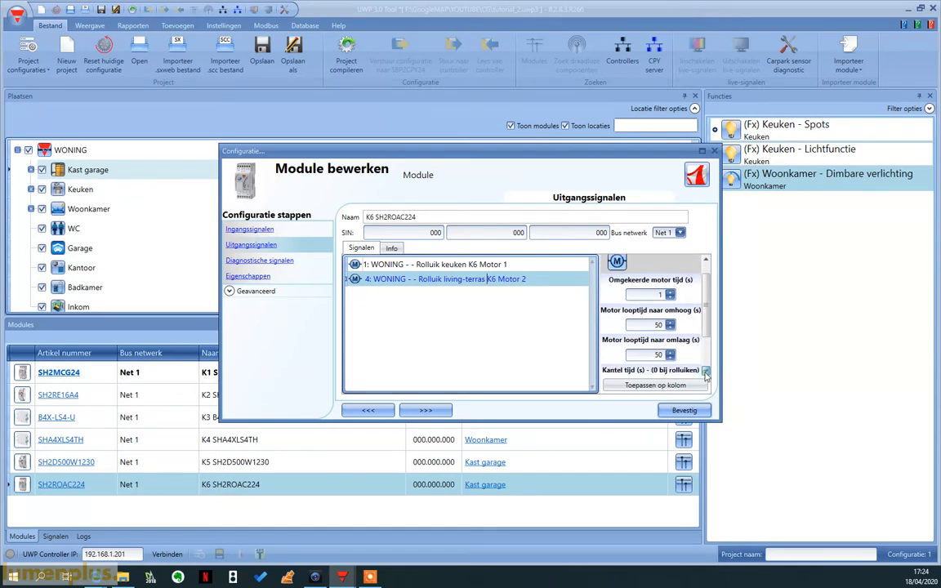
scroll(706, 374, "down", 4)
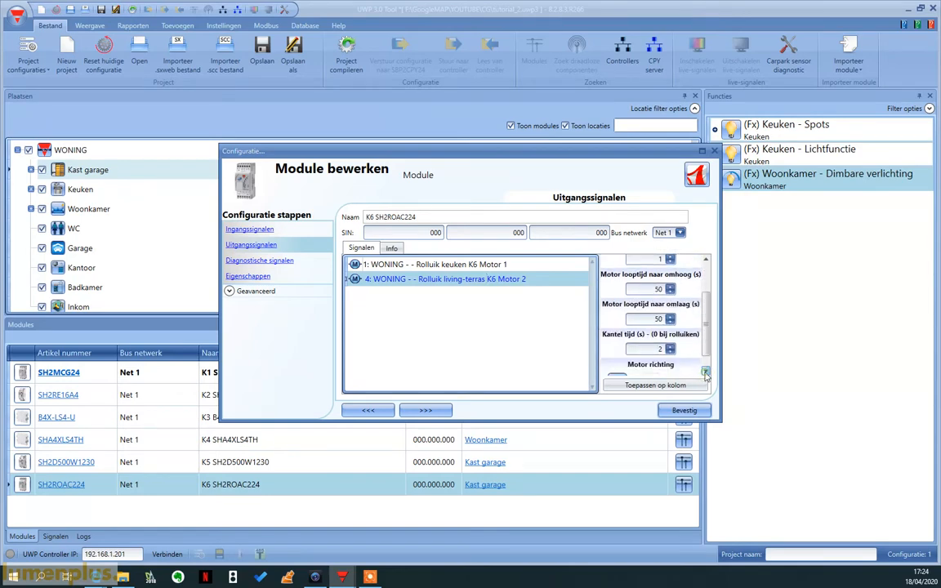
left_click(646, 350)
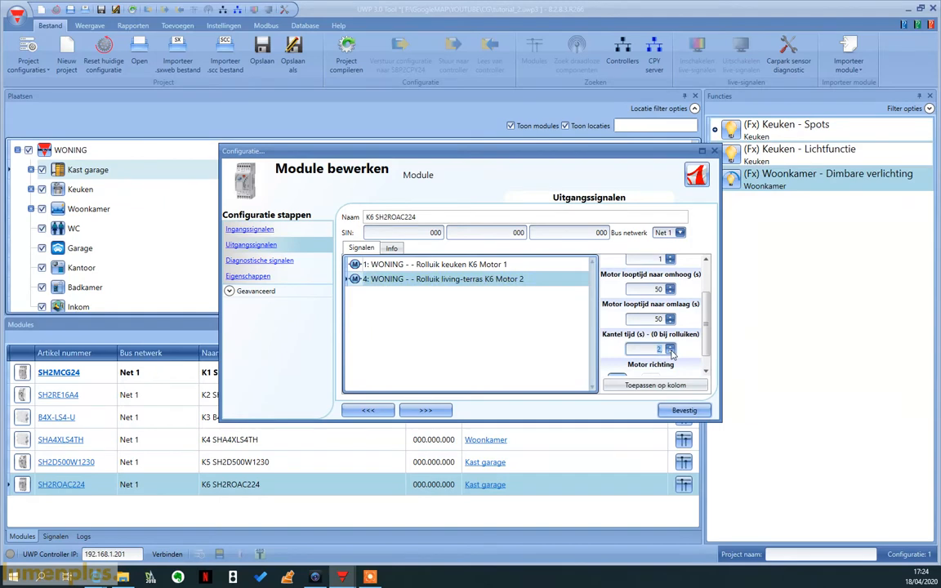
type("0,")
left_click(706, 373)
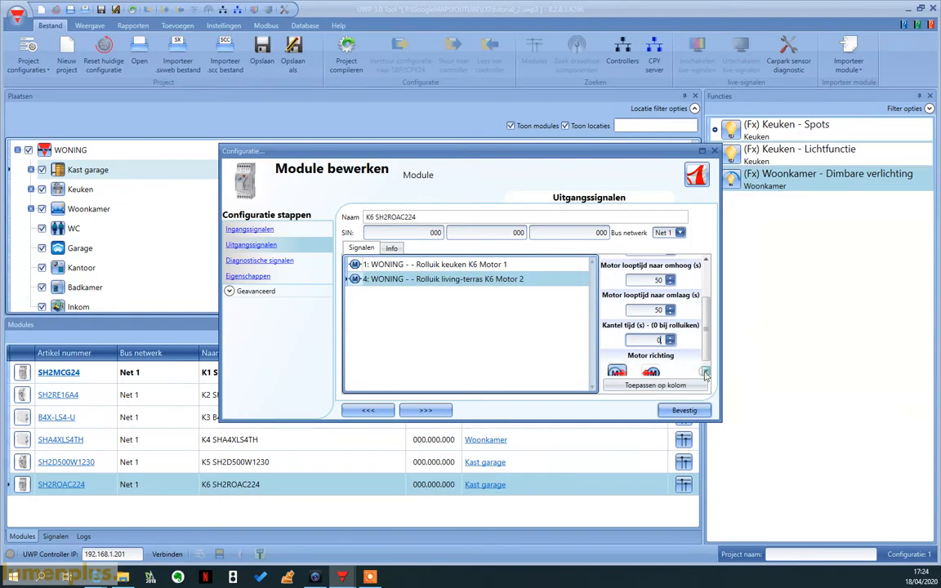
left_click(705, 374)
left_click(706, 374)
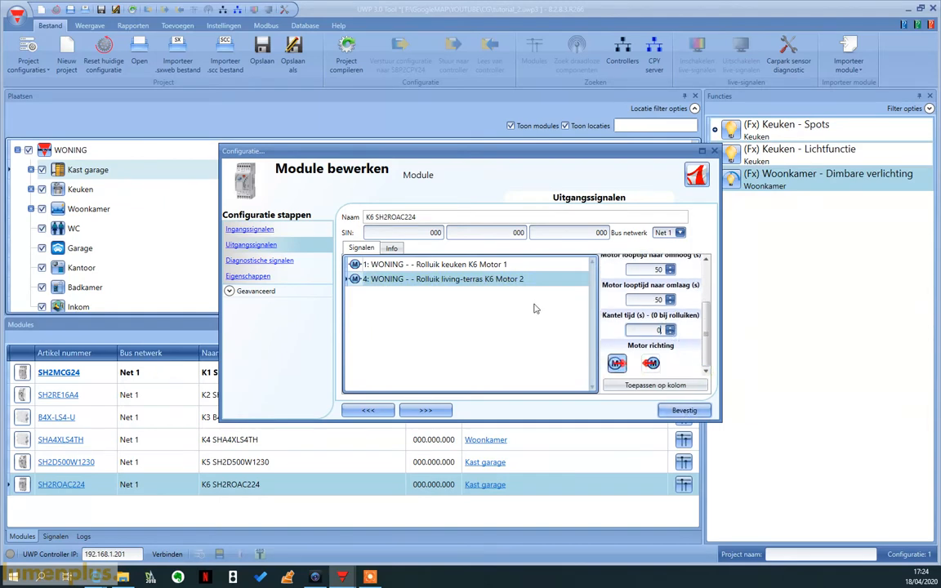
left_click(514, 265)
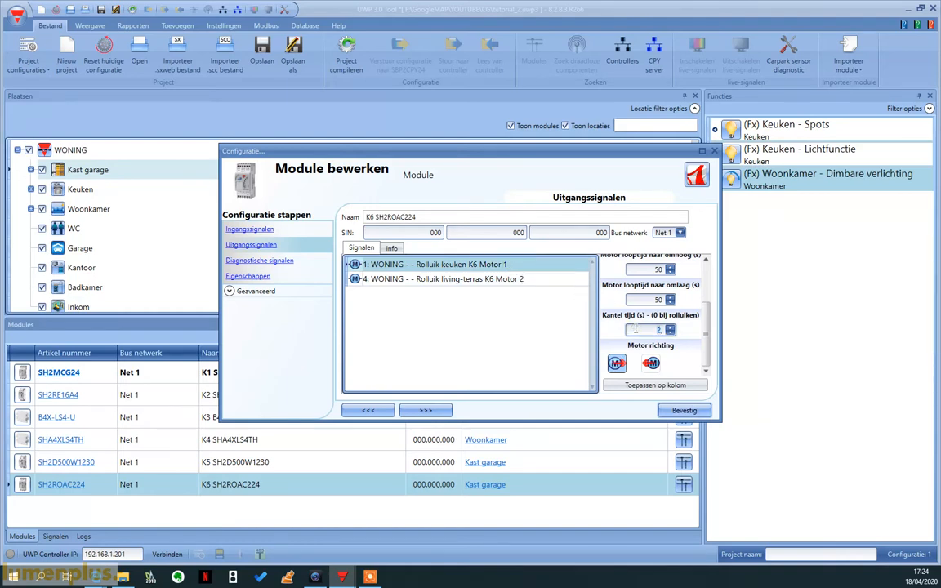
left_click(679, 410)
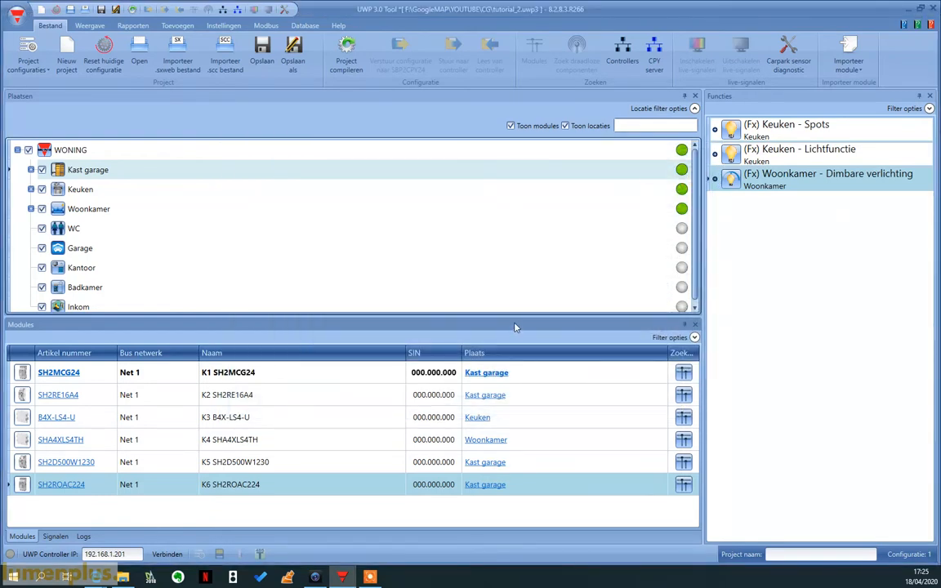
- Add a Rolluiken function to the Keuken location and name it "(Fx) Keuken - Raam achter"
right_click(81, 196)
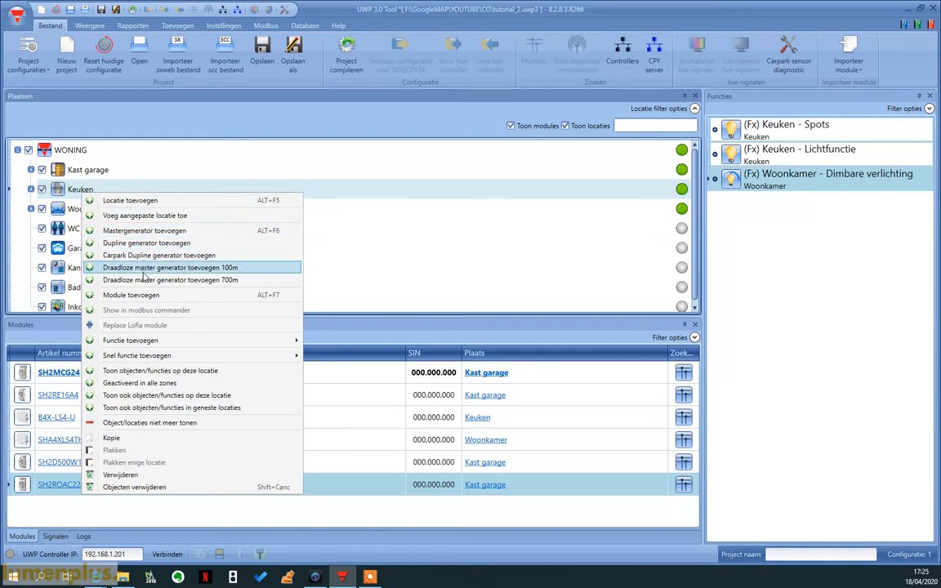
mouse_move(175, 345)
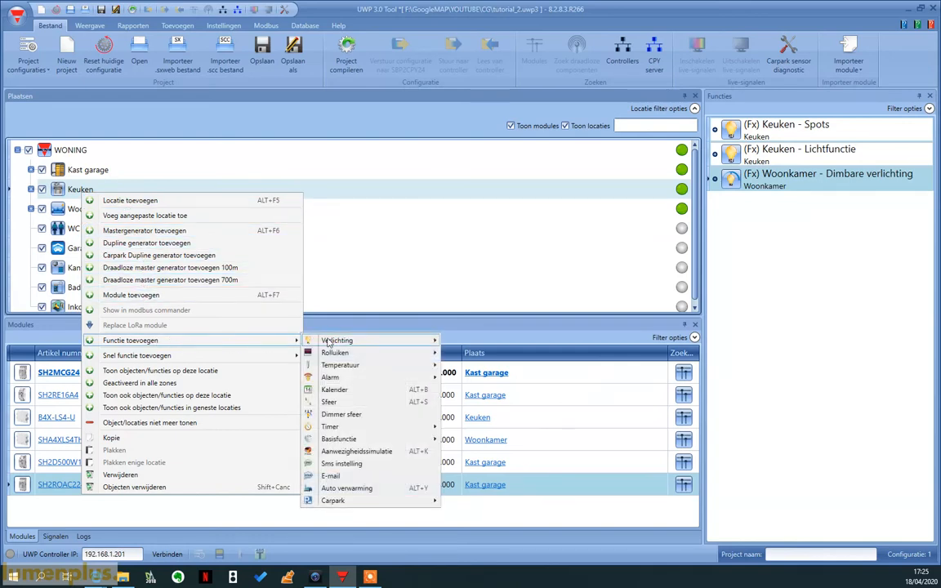
mouse_move(409, 357)
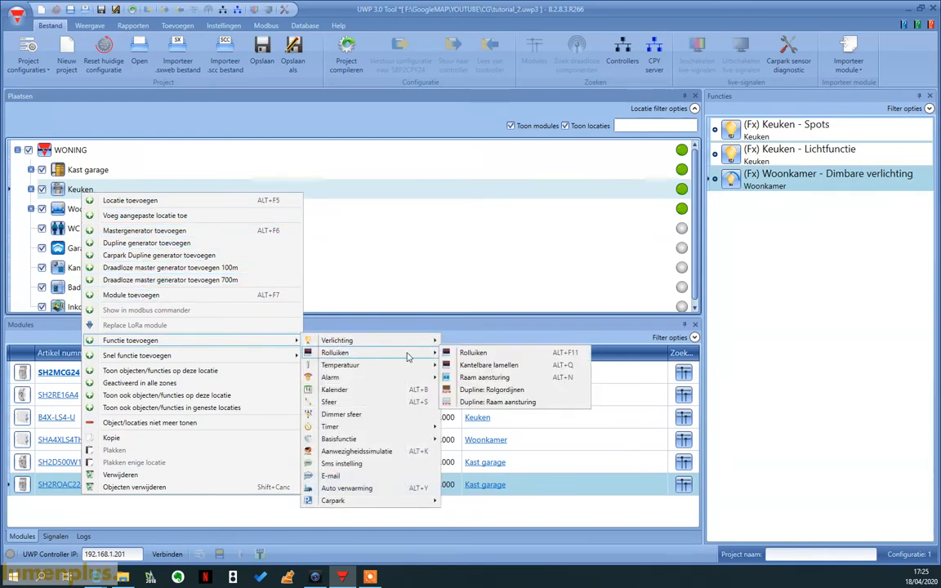
left_click(478, 353)
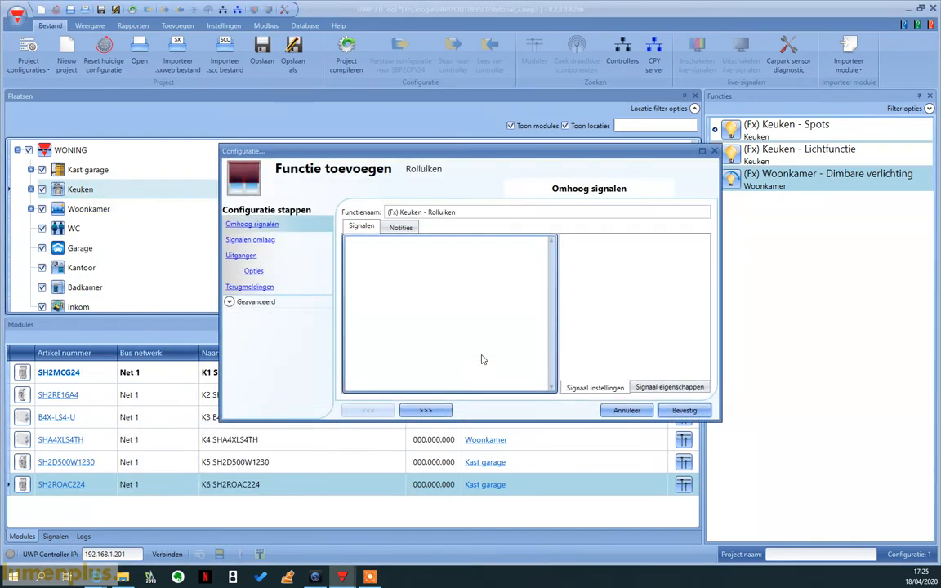
double_click(442, 212)
type("R")
- Assign Keuken switch K3 Druk 3 and Woonkamer switch K4 Druk 1 as the function's up signals
double_click(416, 304)
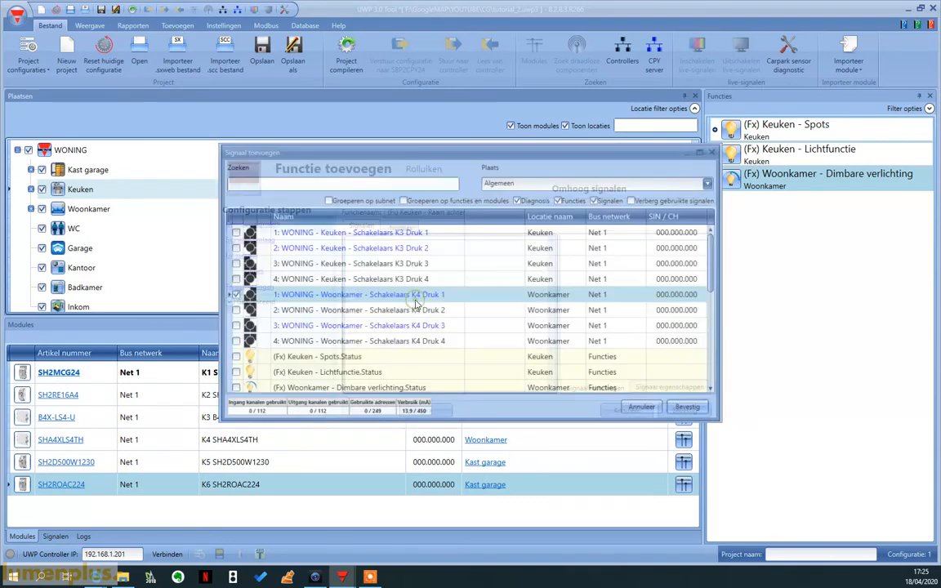
left_click(234, 263)
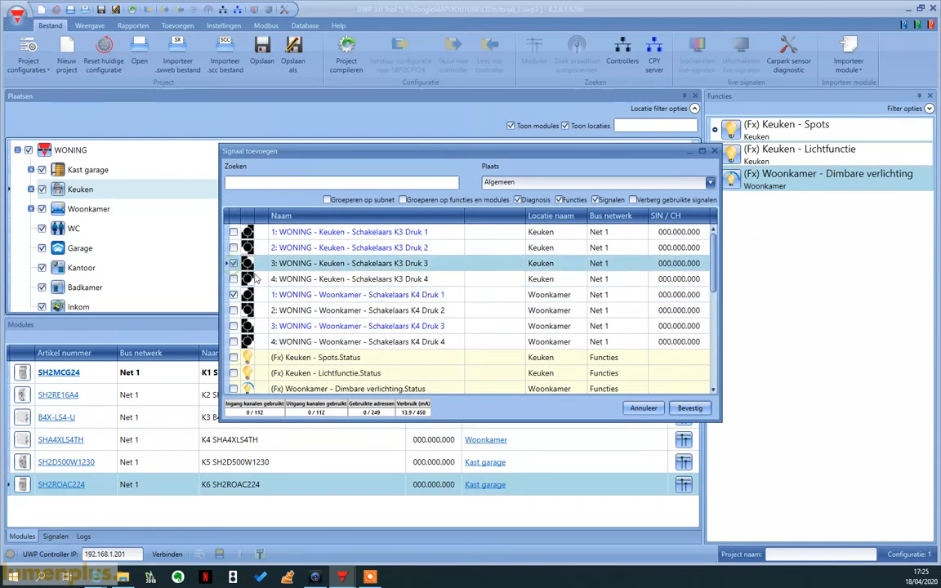
left_click(687, 408)
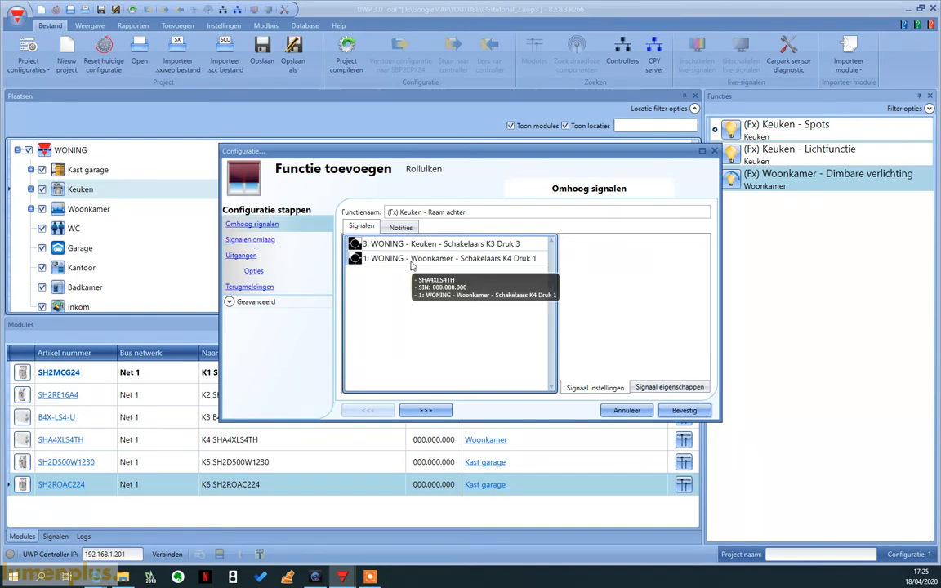
- Assign Keuken switch K3 Druk 4 as the down signal and confirm the shutter function
left_click(250, 240)
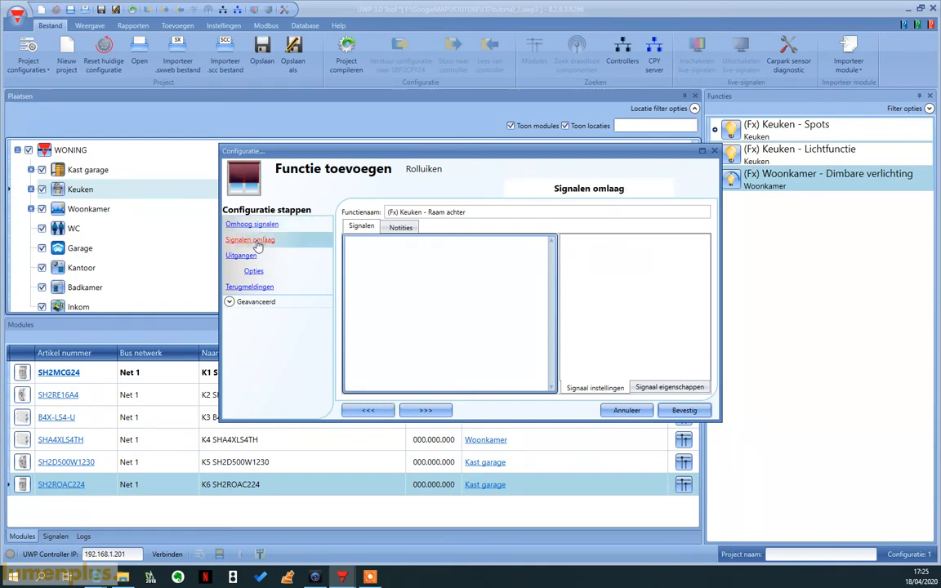
double_click(385, 279)
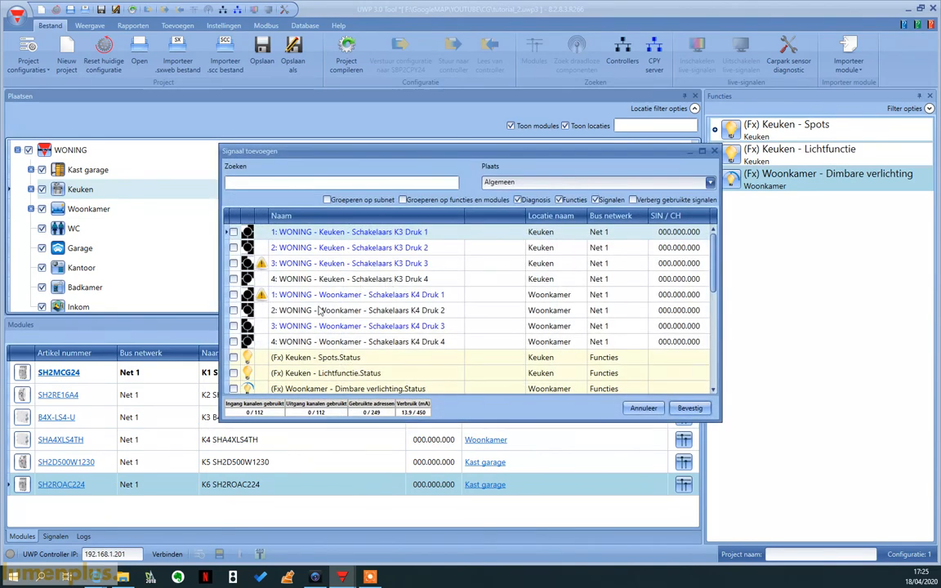
left_click(233, 279)
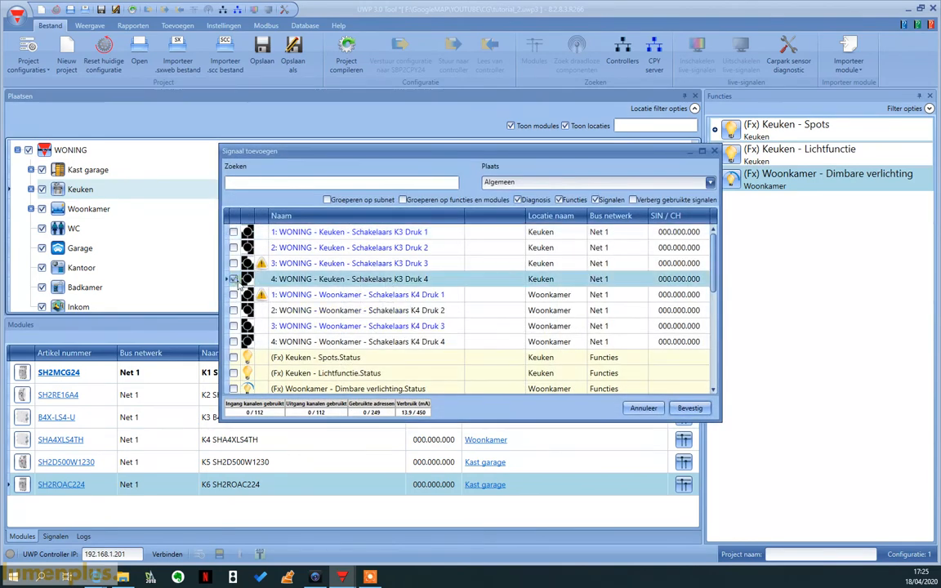
left_click(690, 409)
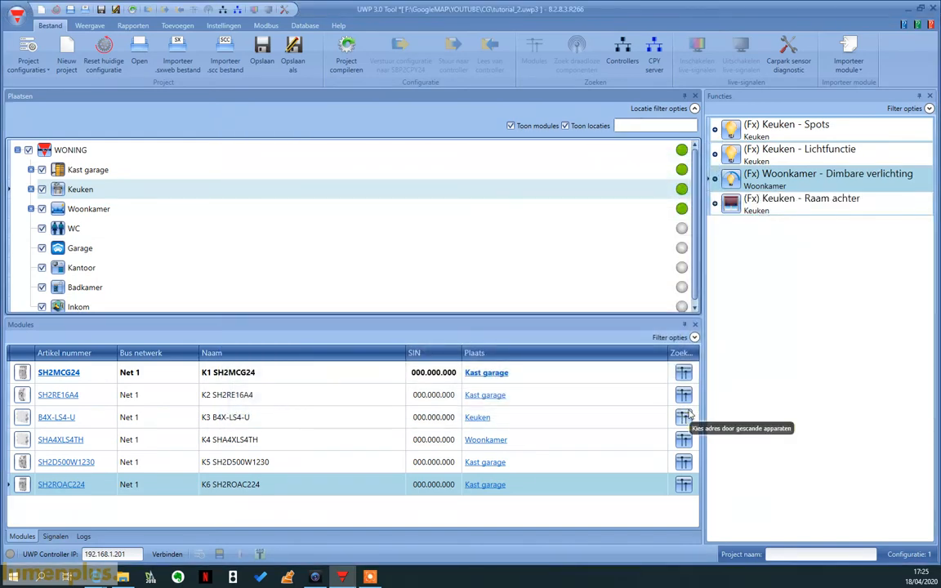
- Remove Woonkamer switch K4 Druk 1 from the up signals of the "(Fx) Keuken - Raam achter" function
left_click(735, 210)
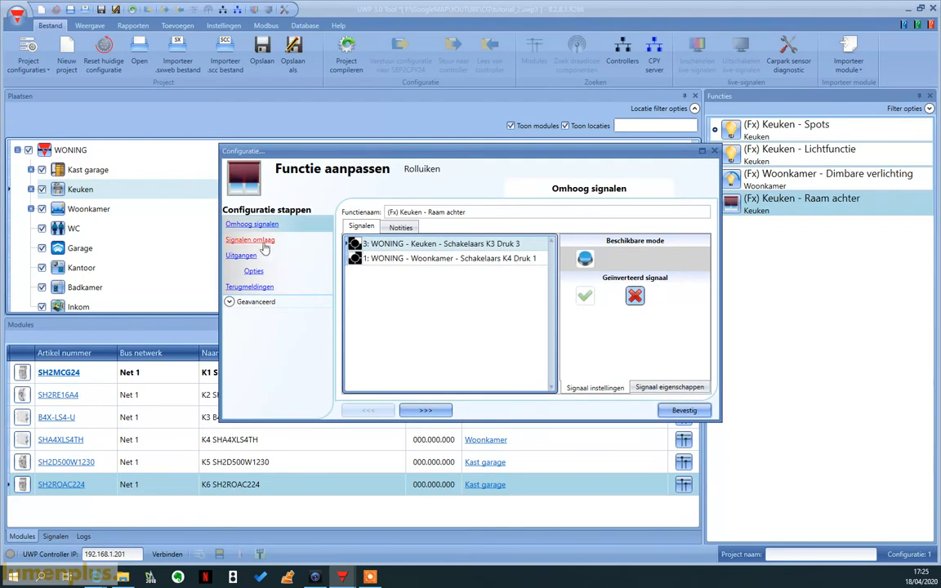
double_click(438, 259)
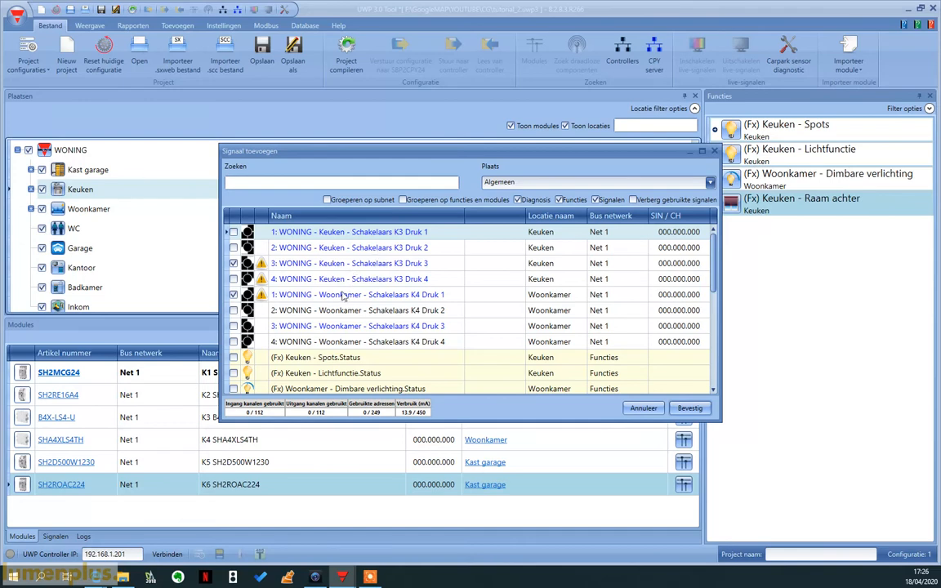
left_click(235, 298)
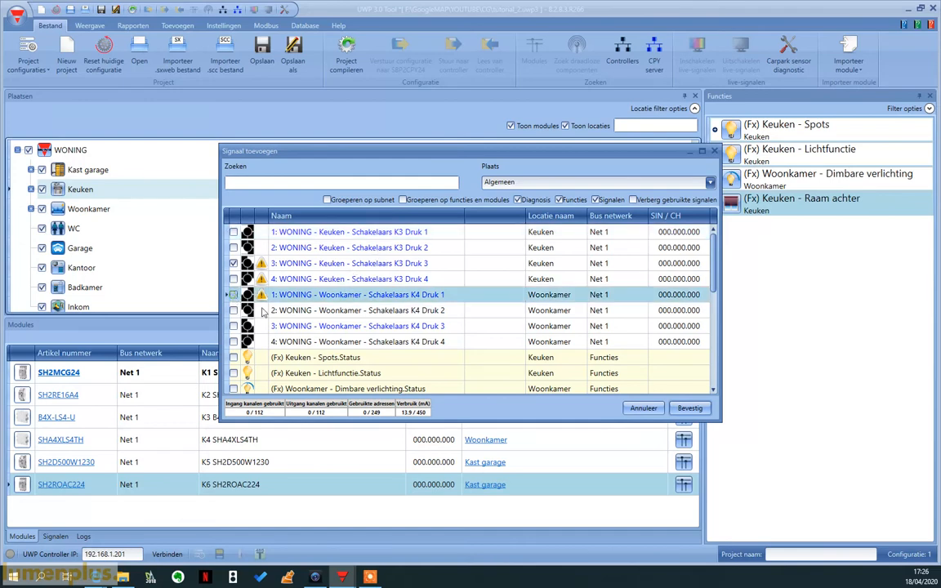
left_click(692, 409)
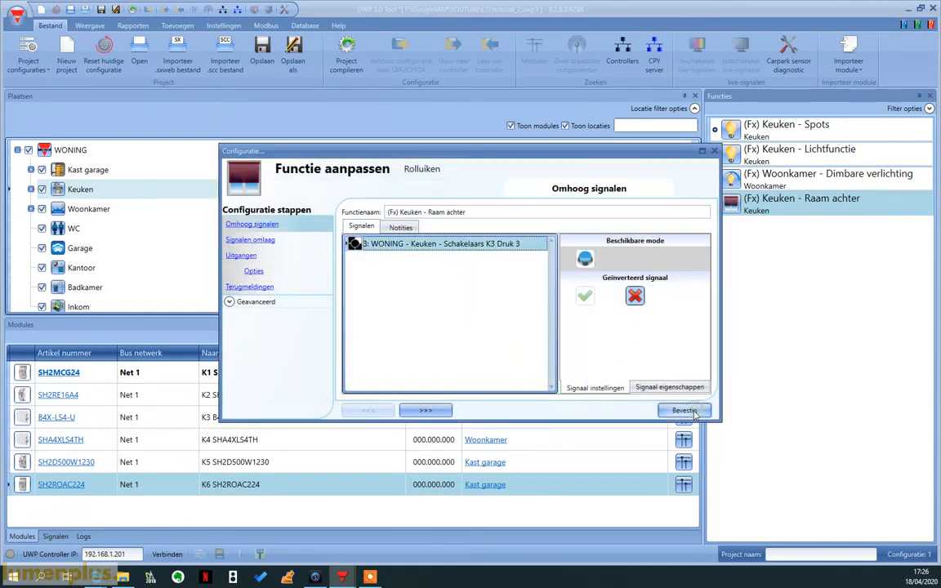
- Check the kitchen shutter function's down signals and assign "Rolluik keuken K6 Motor 1" as its output
left_click(243, 242)
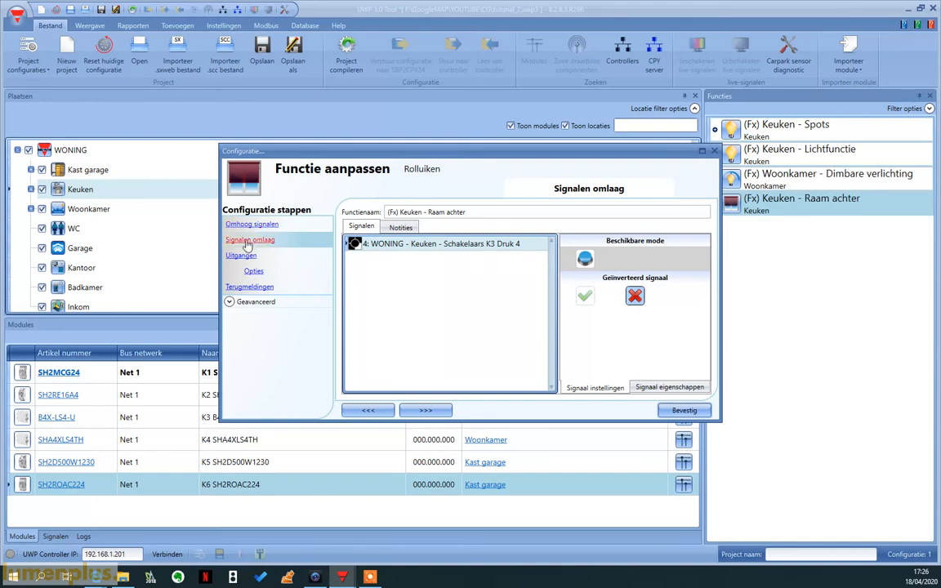
left_click(242, 255)
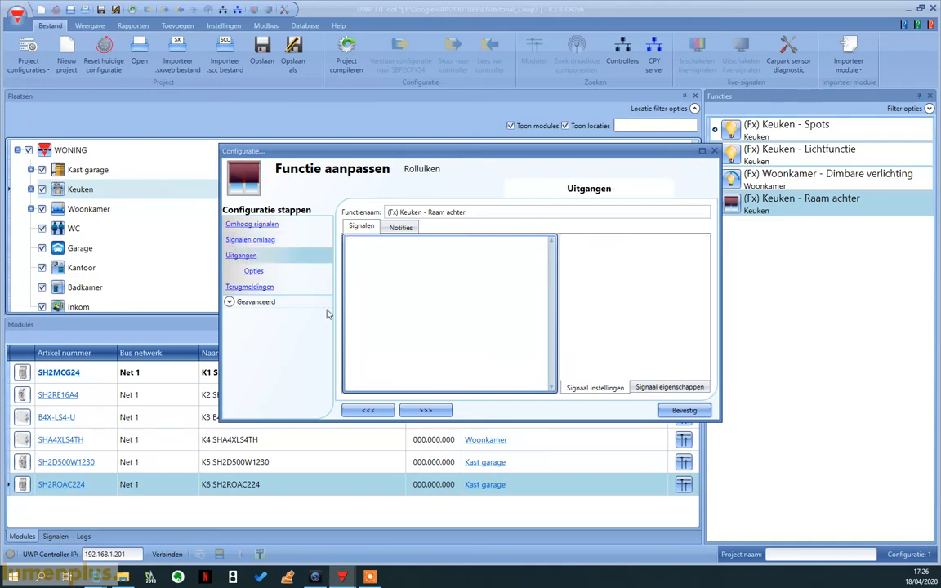
double_click(408, 273)
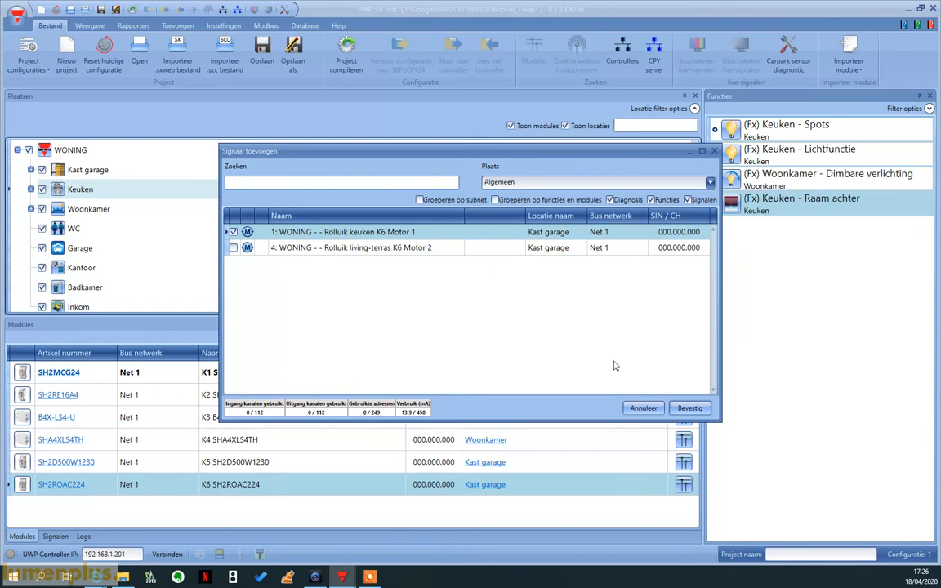
left_click(683, 410)
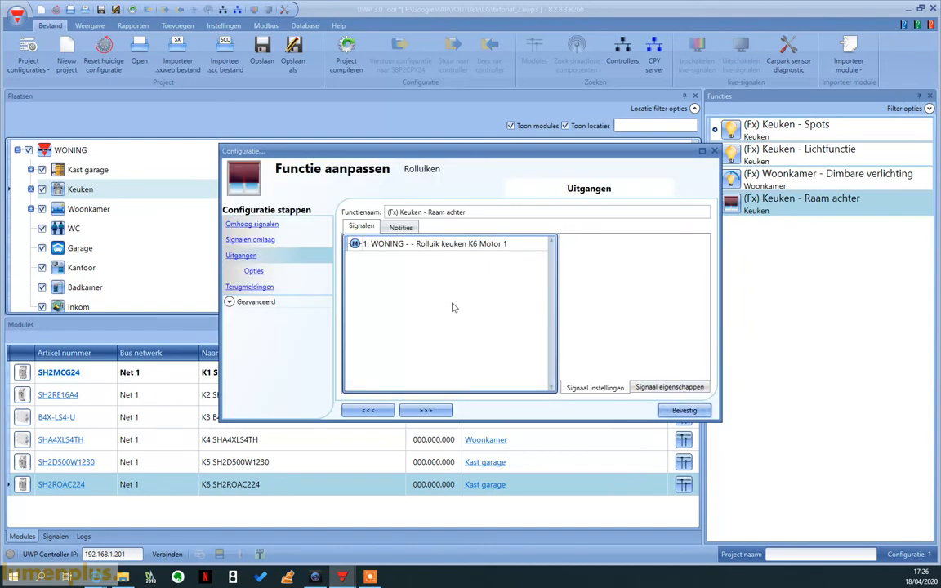
- Enable short-pulse control and the motor run-time reset command for the kitchen shutter, review the advanced options, and confirm the function
left_click(253, 271)
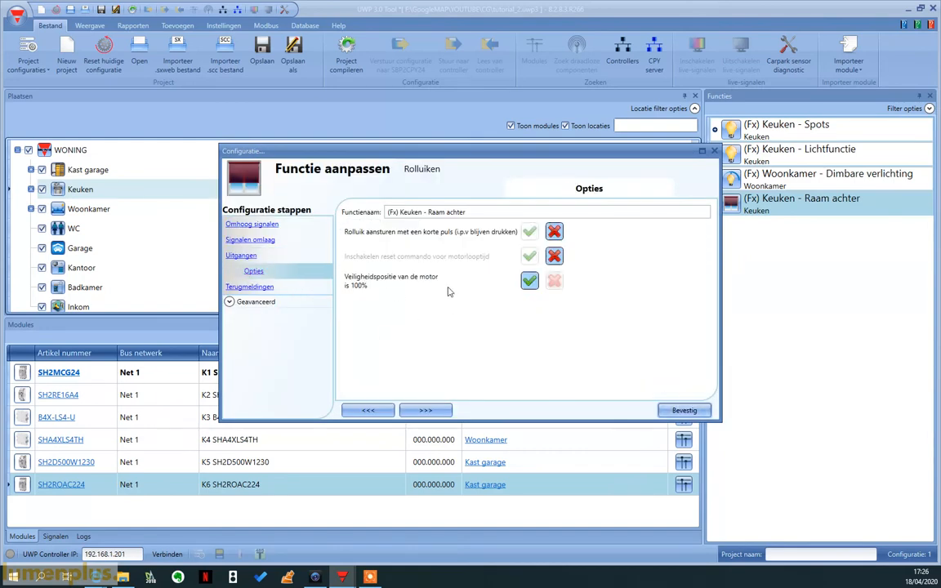
left_click(530, 232)
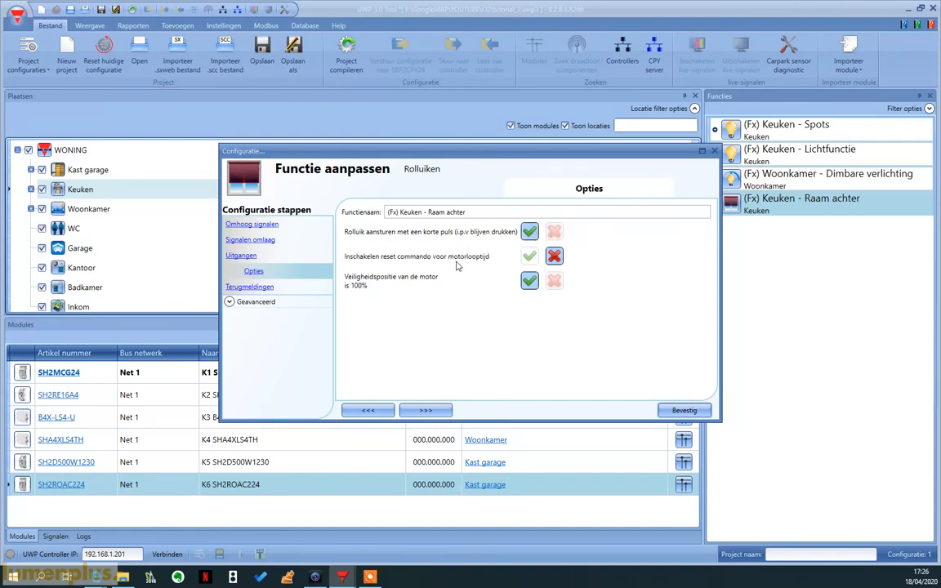
left_click(529, 259)
left_click(230, 302)
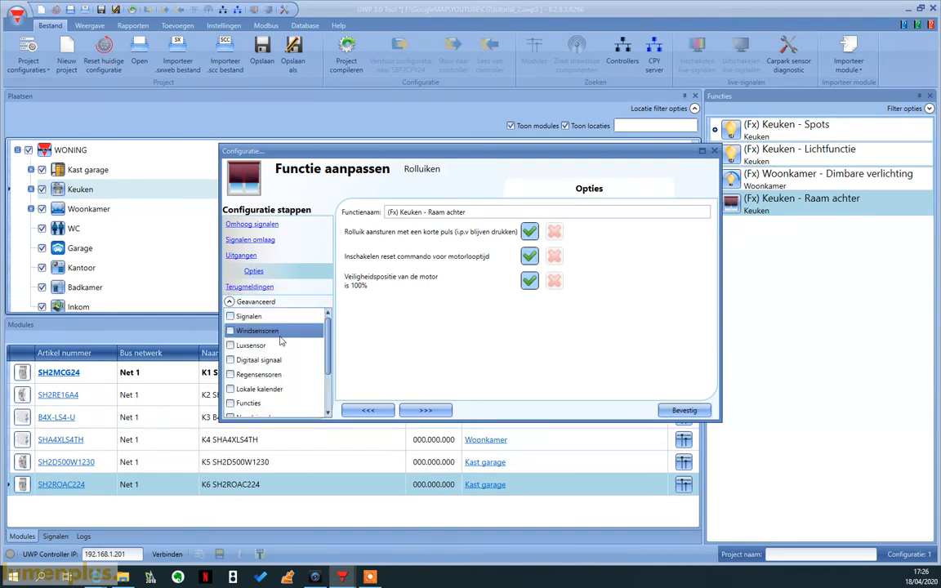
left_click(327, 415)
left_click(327, 414)
left_click(326, 414)
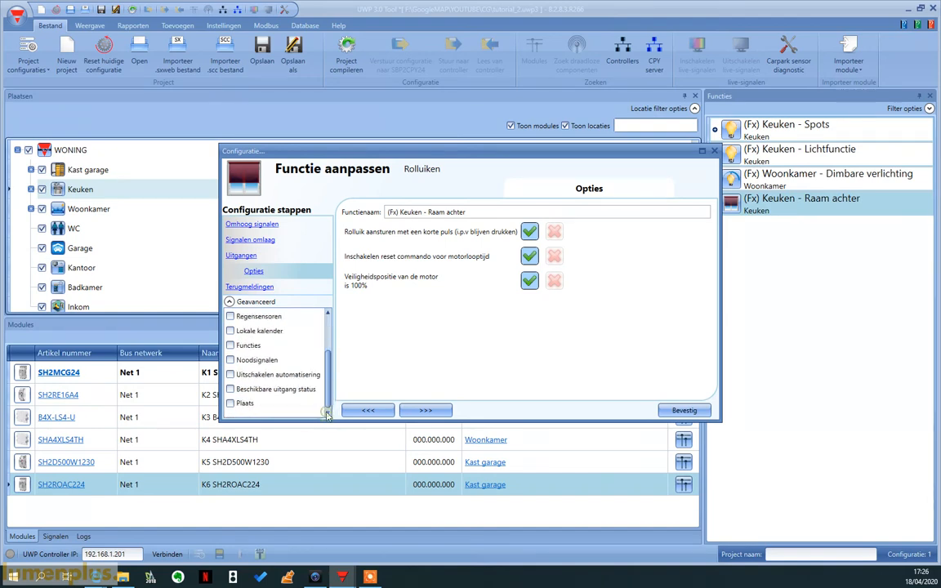
scroll(279, 376, "down", 1)
left_click(679, 411)
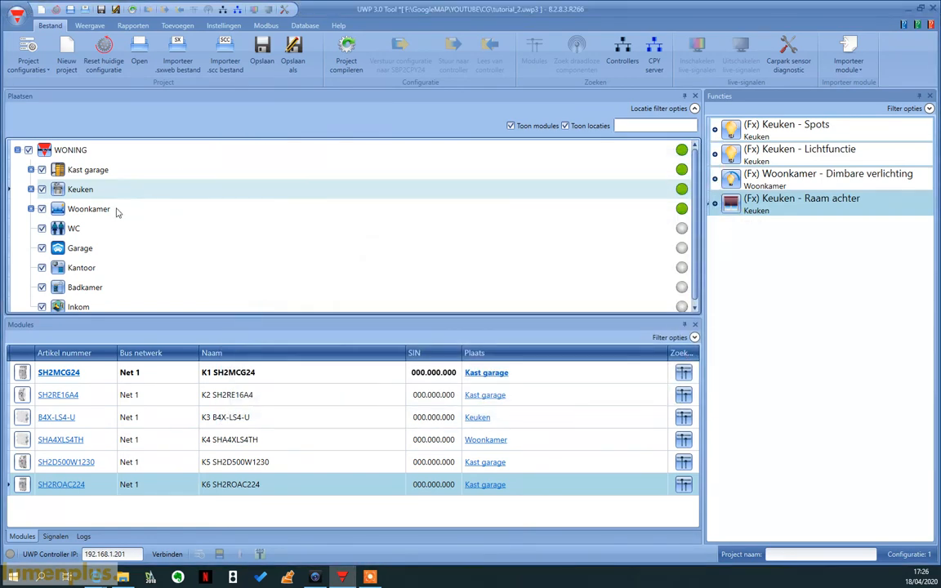
- Add a Rolluiken function to the Woonkamer location
left_click(88, 210)
right_click(89, 214)
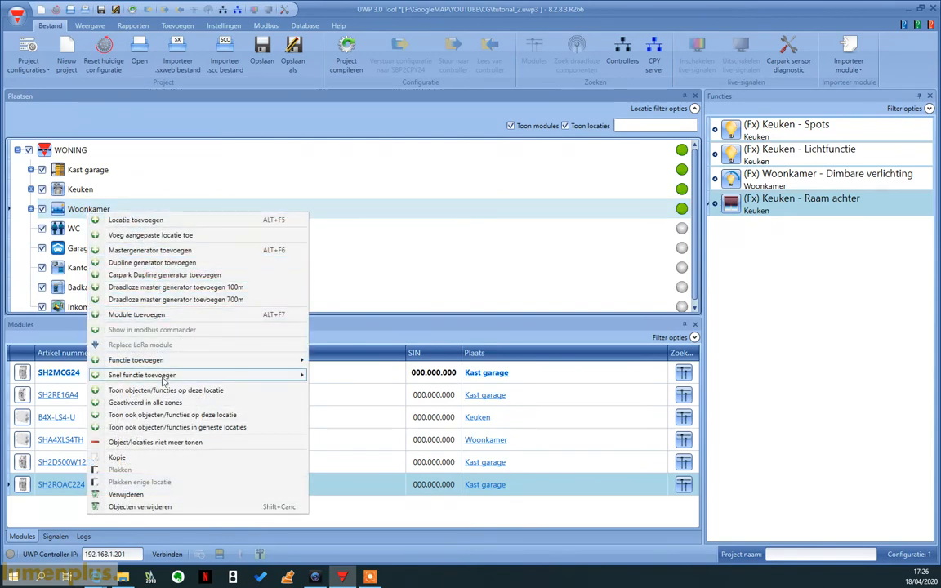
mouse_move(172, 365)
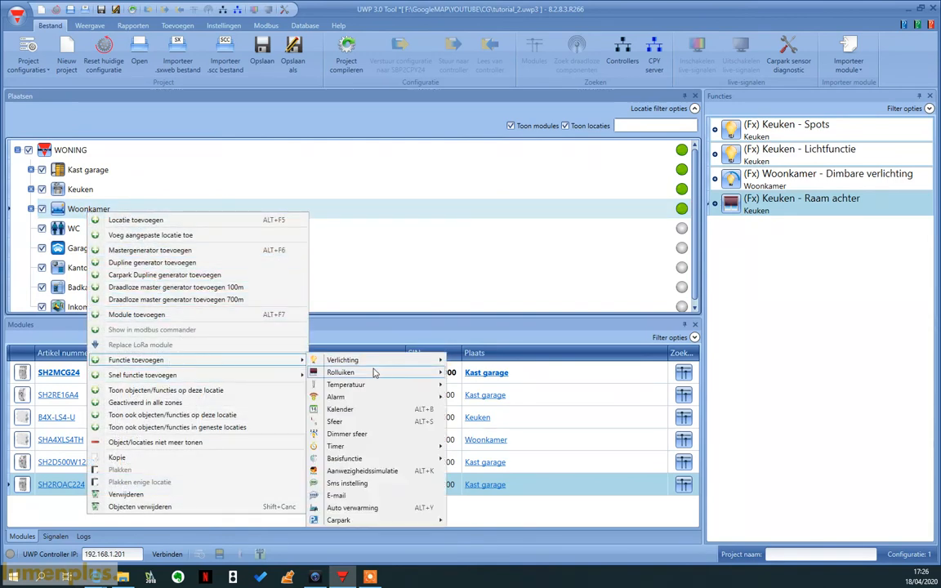
mouse_move(342, 373)
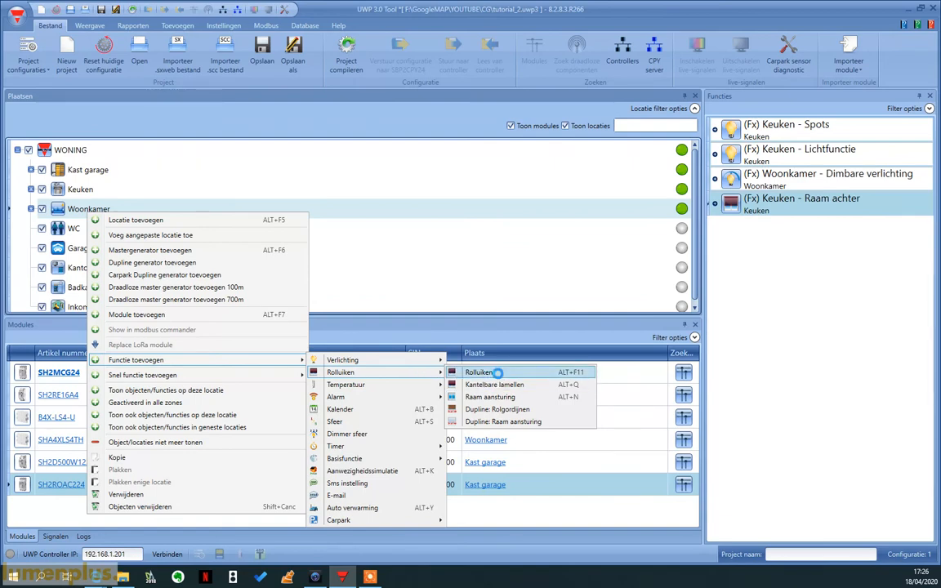
left_click(498, 375)
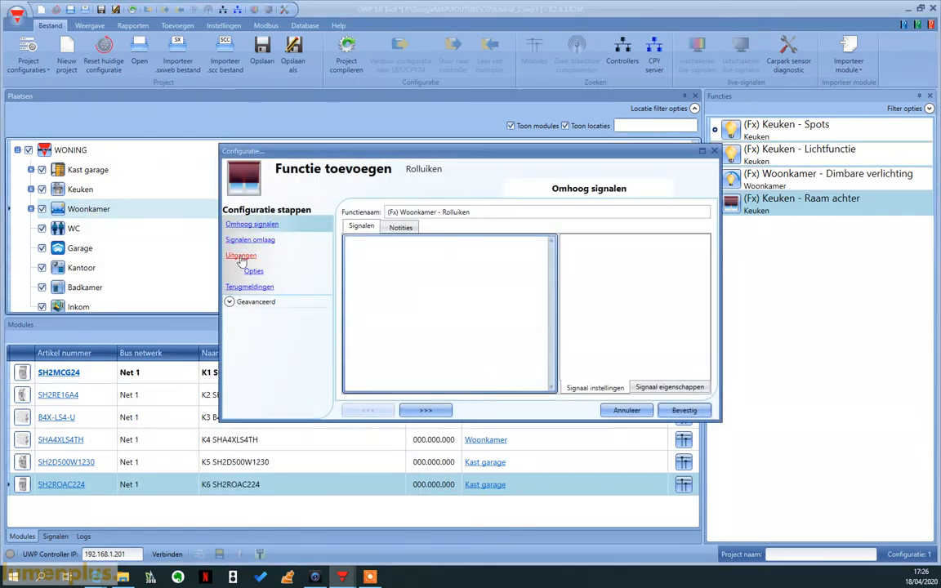
- Assign "Rolluik living-terras K6 Motor 2" as the function's output and enable short-pulse control and the motor run-time reset command
left_click(241, 257)
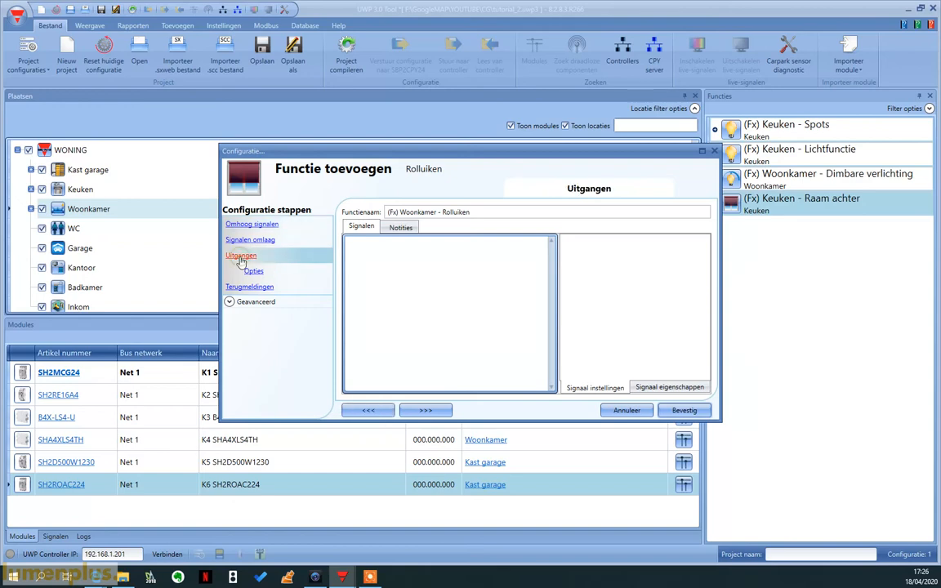
double_click(422, 292)
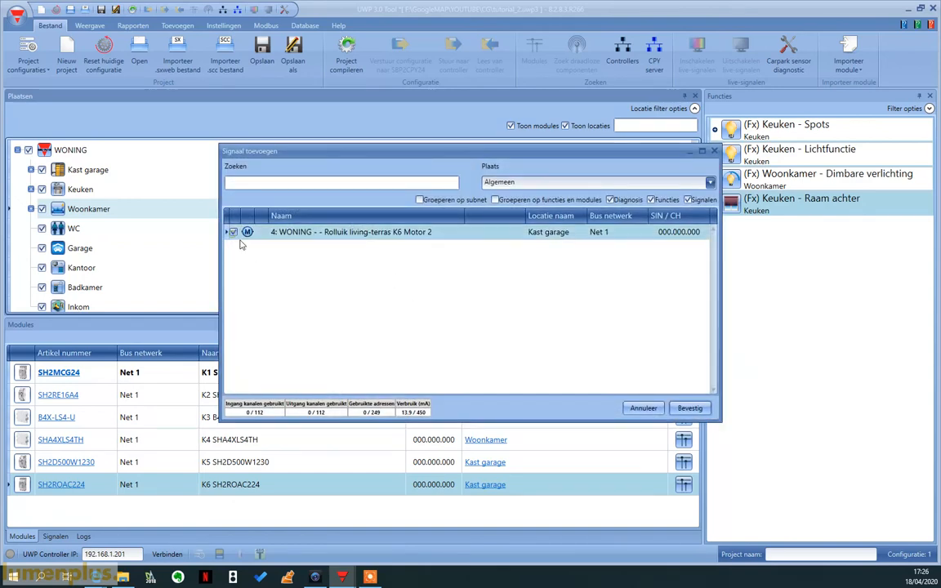
left_click(686, 409)
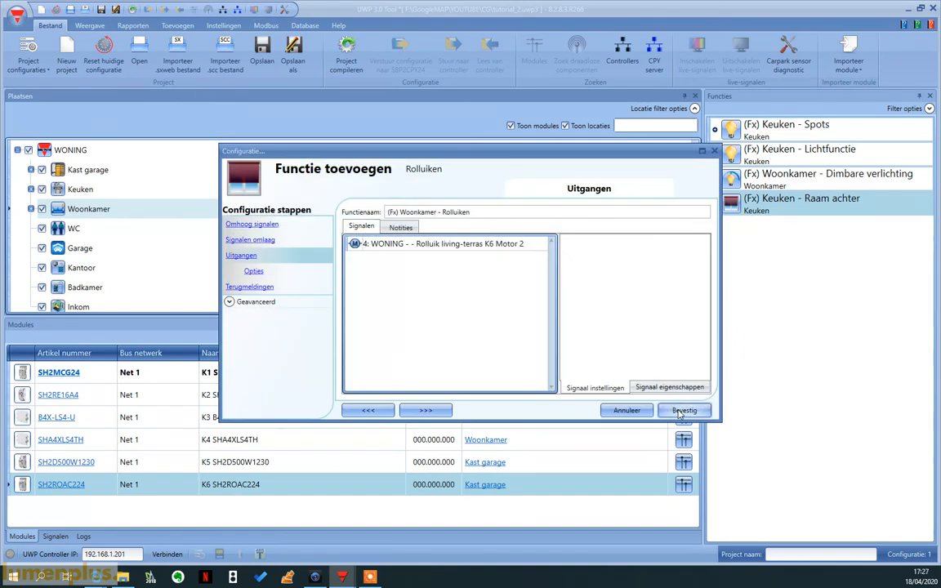
left_click(243, 273)
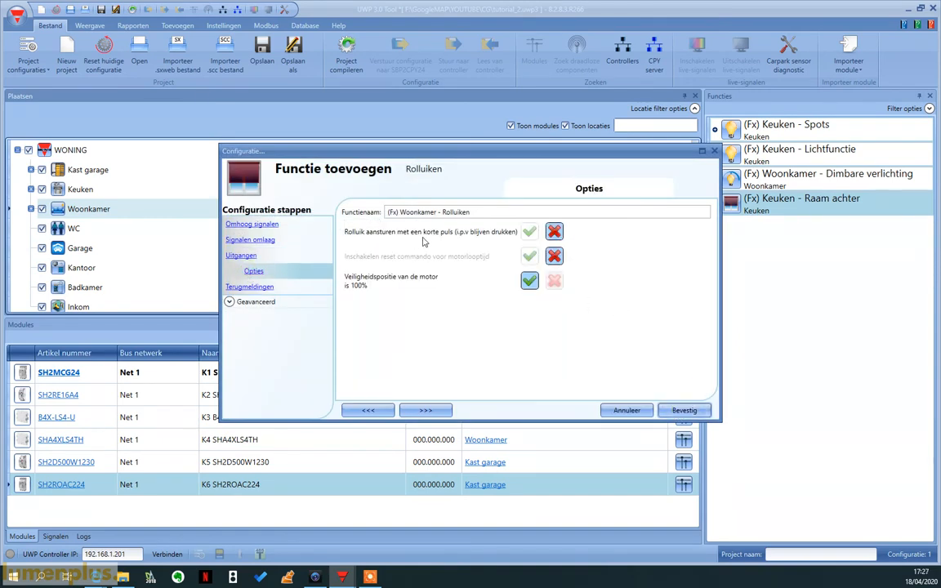
left_click(529, 232)
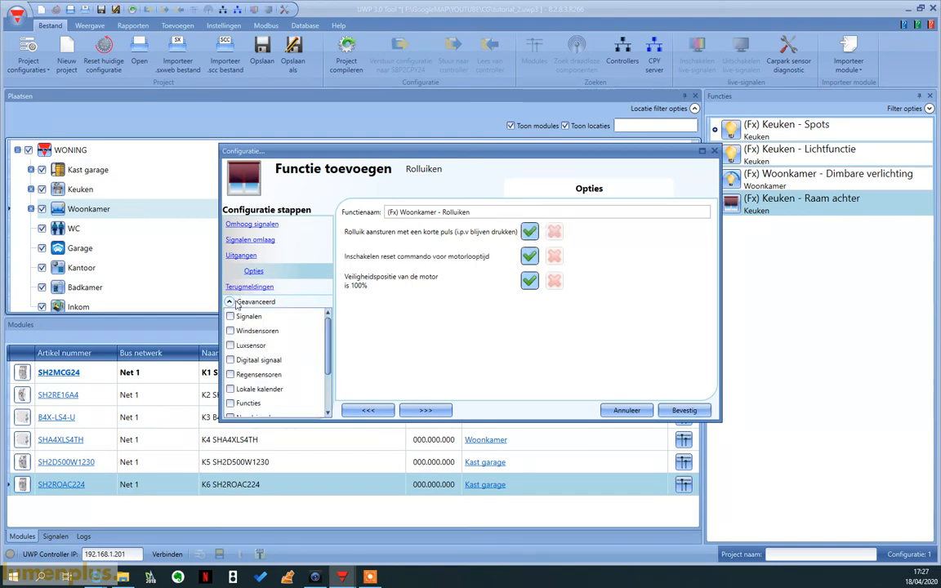
- Enable the advanced Signalen option for the Woonkamer shutter function and add Woonkamer switch K4 Druk 2 to it
left_click(231, 318)
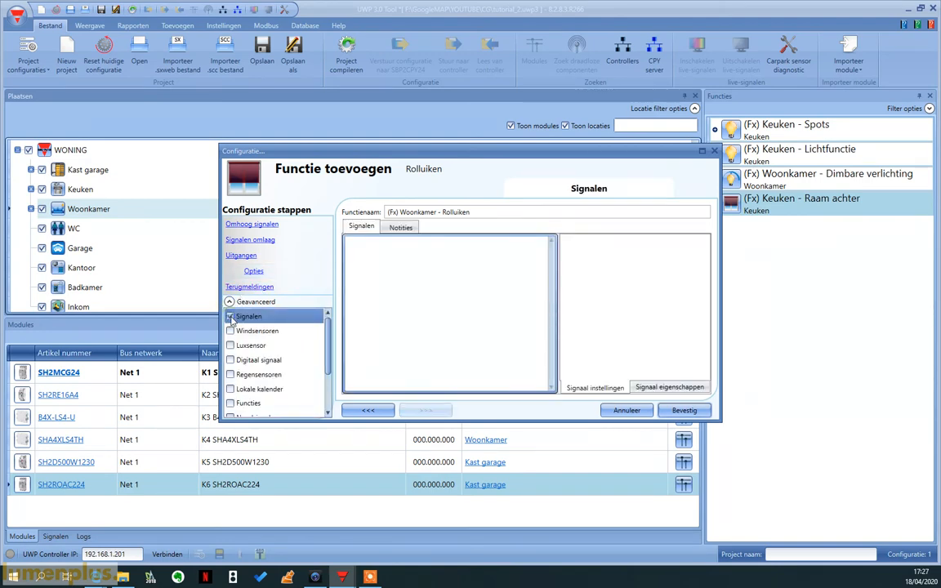
double_click(420, 300)
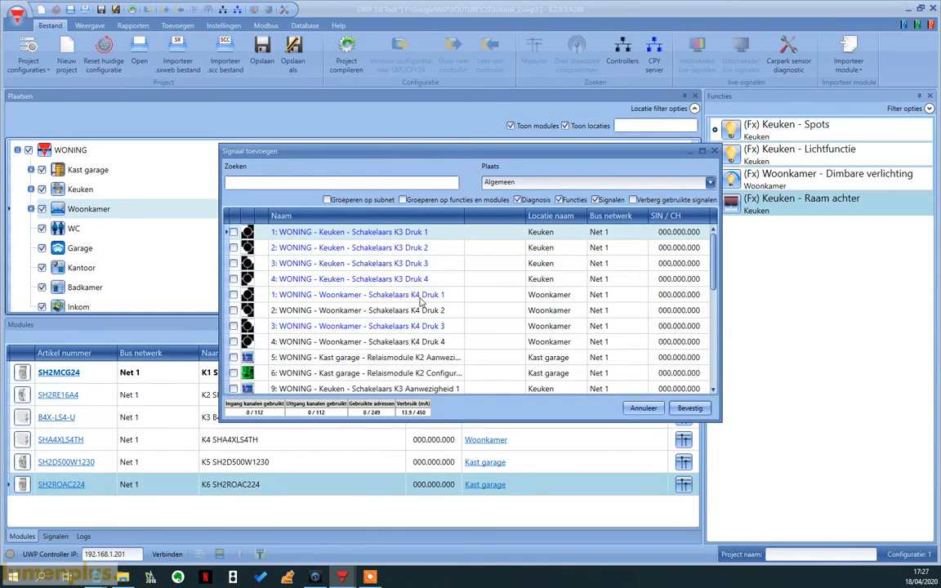
left_click(234, 311)
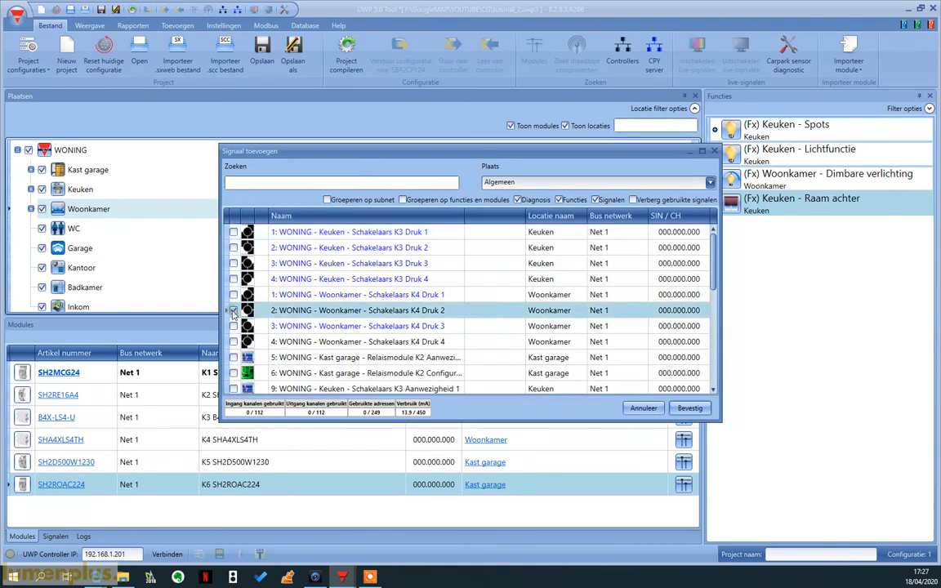
left_click(688, 408)
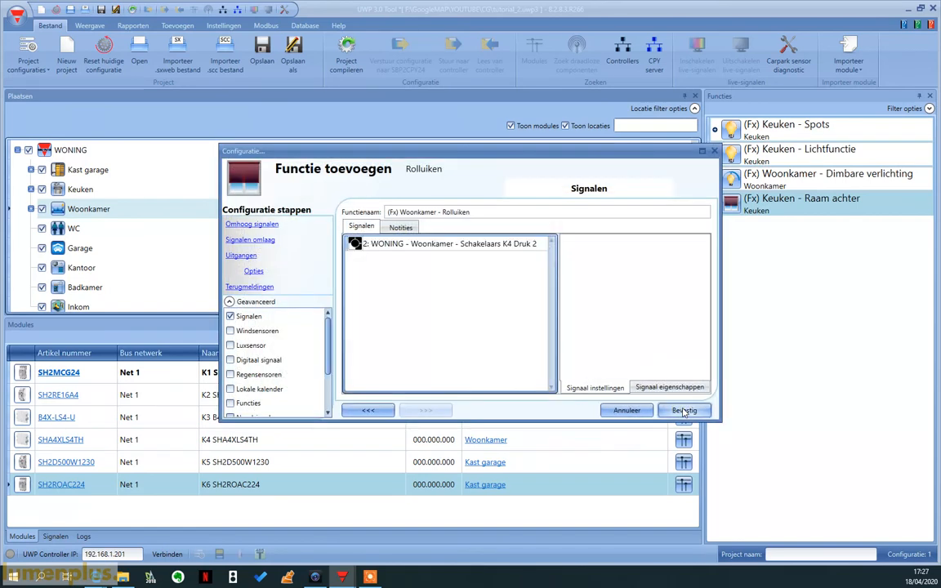
- Set the K4 Druk 2 signal's press action to "Reset omhoog - stop - reset omlaag" and confirm the Woonkamer shutter function
left_click(466, 245)
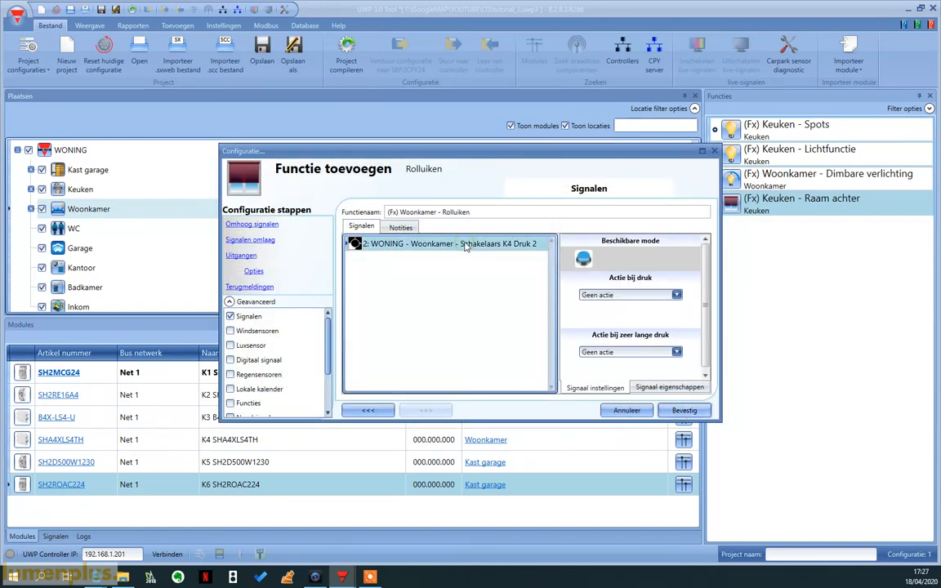
left_click(629, 295)
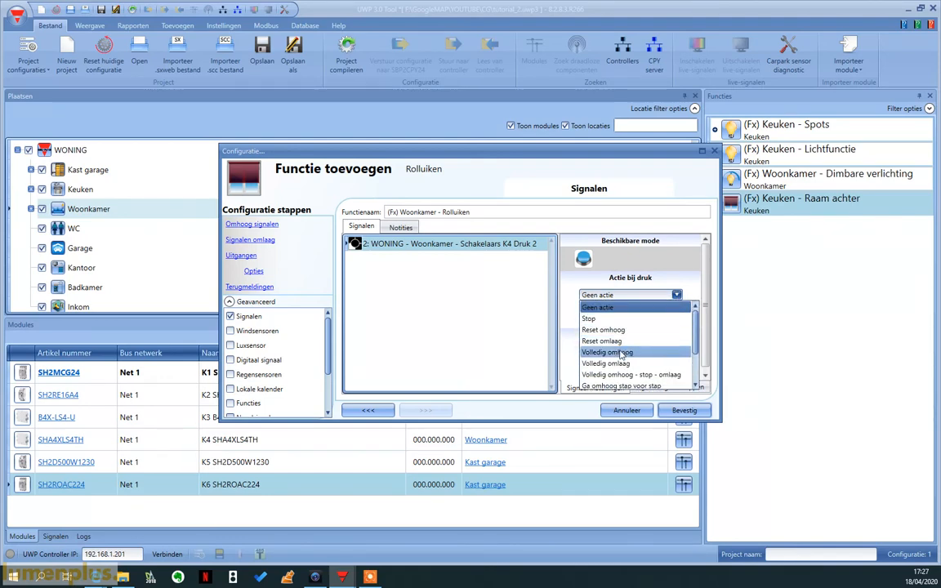
left_click_drag(696, 351, 696, 377)
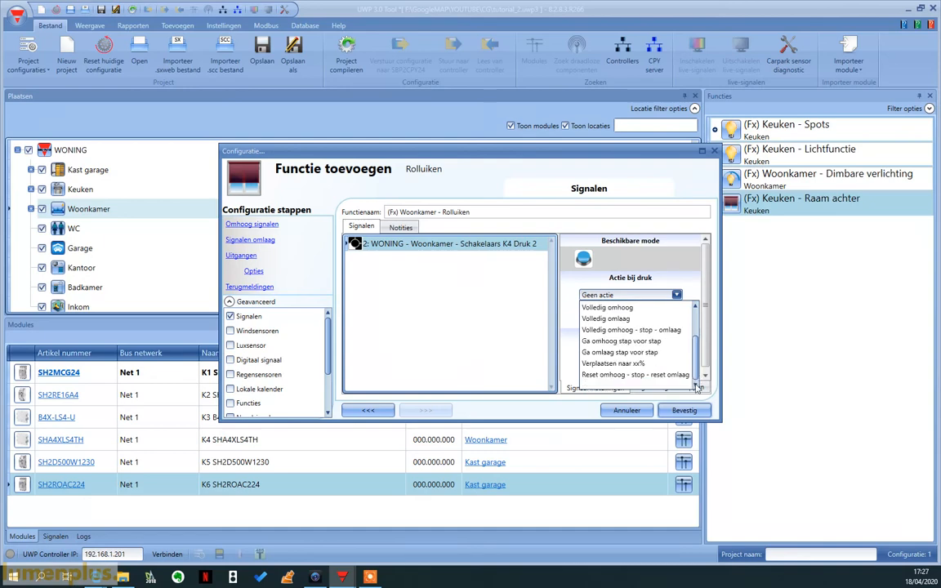
left_click(608, 375)
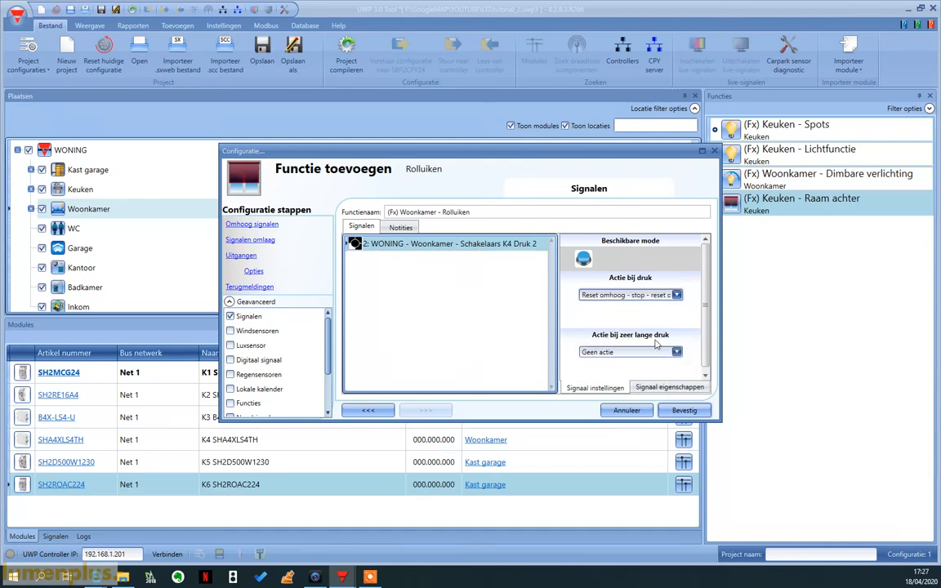
left_click(685, 411)
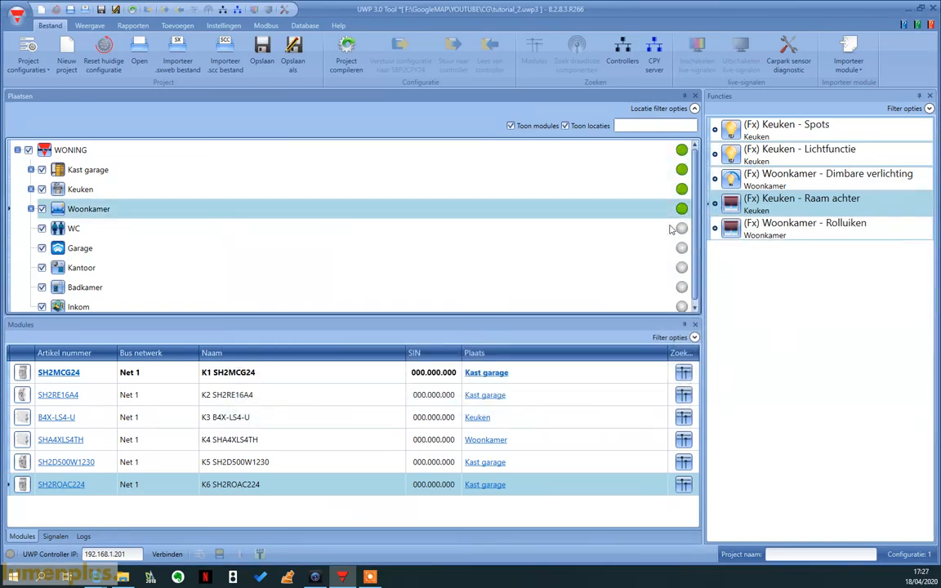
- Minimise the configuration tool to show the Lumenplus contact web page behind it
left_click(910, 10)
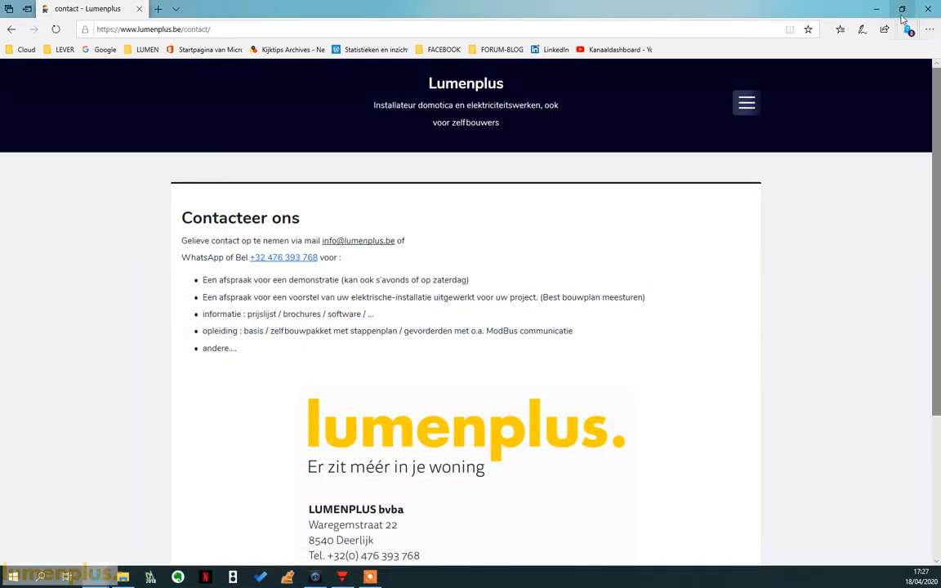